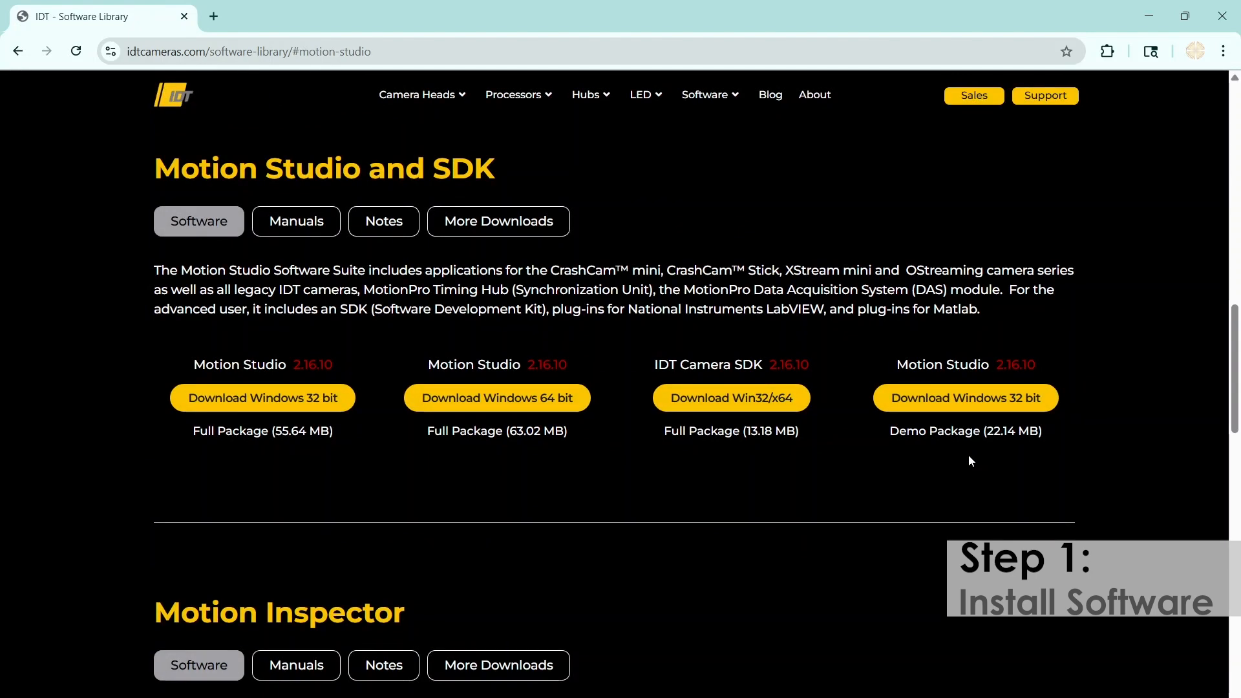
- Download the full Windows 64-bit package of Motion Studio 2.16.10 and start the mstudio64_21610 installer with English as setup language
{"action": "left_click", "coordinate": [482, 399]}
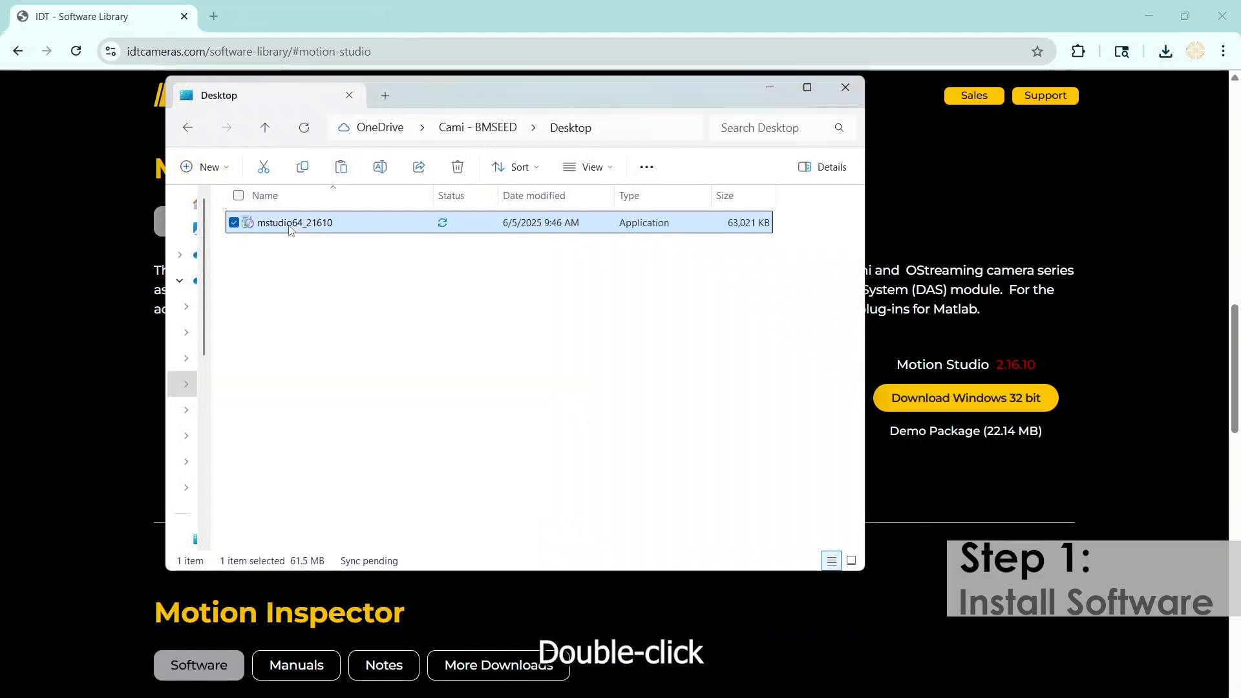
{"action": "double_click", "coordinate": [290, 226]}
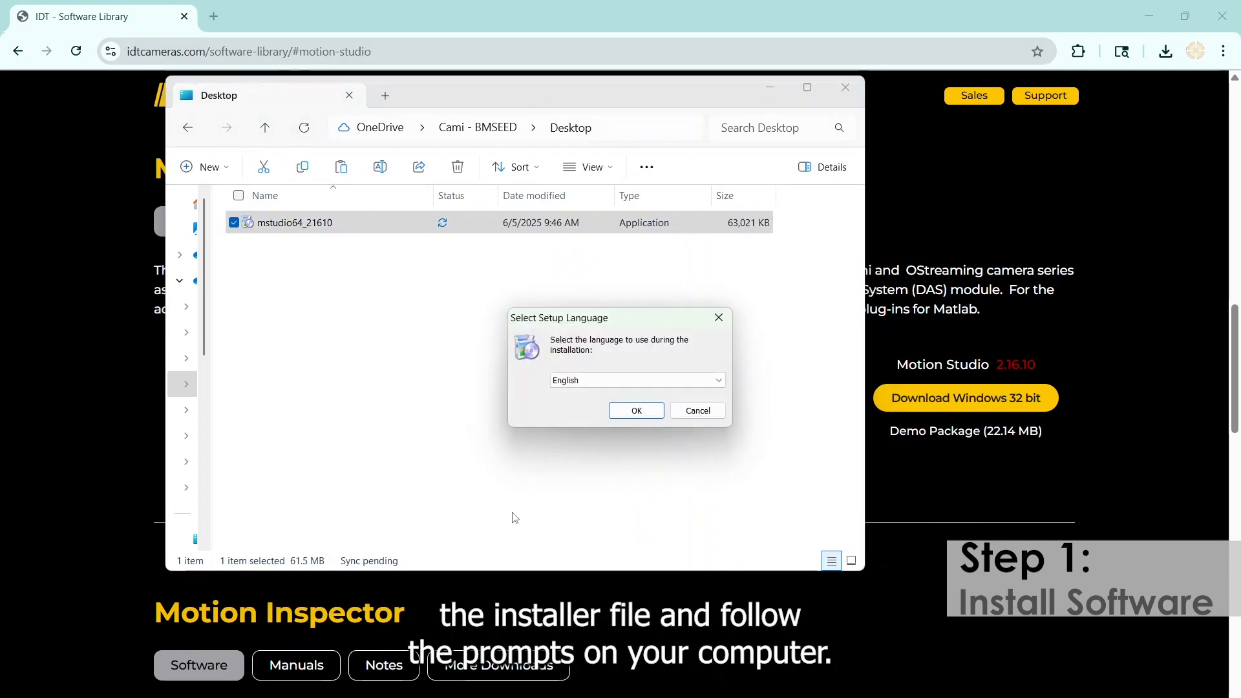
{"action": "left_click", "coordinate": [640, 412]}
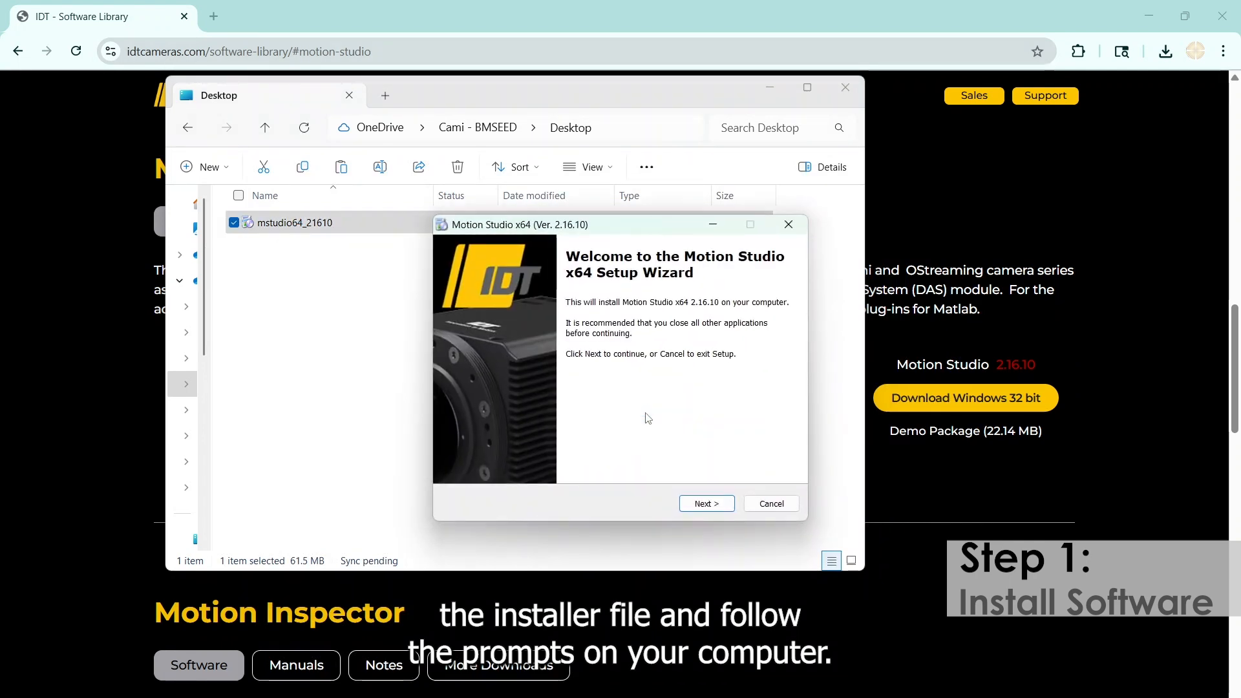
- Complete the Motion Studio x64 setup, accepting the license agreement and keeping English as the program language
{"action": "left_click", "coordinate": [707, 504]}
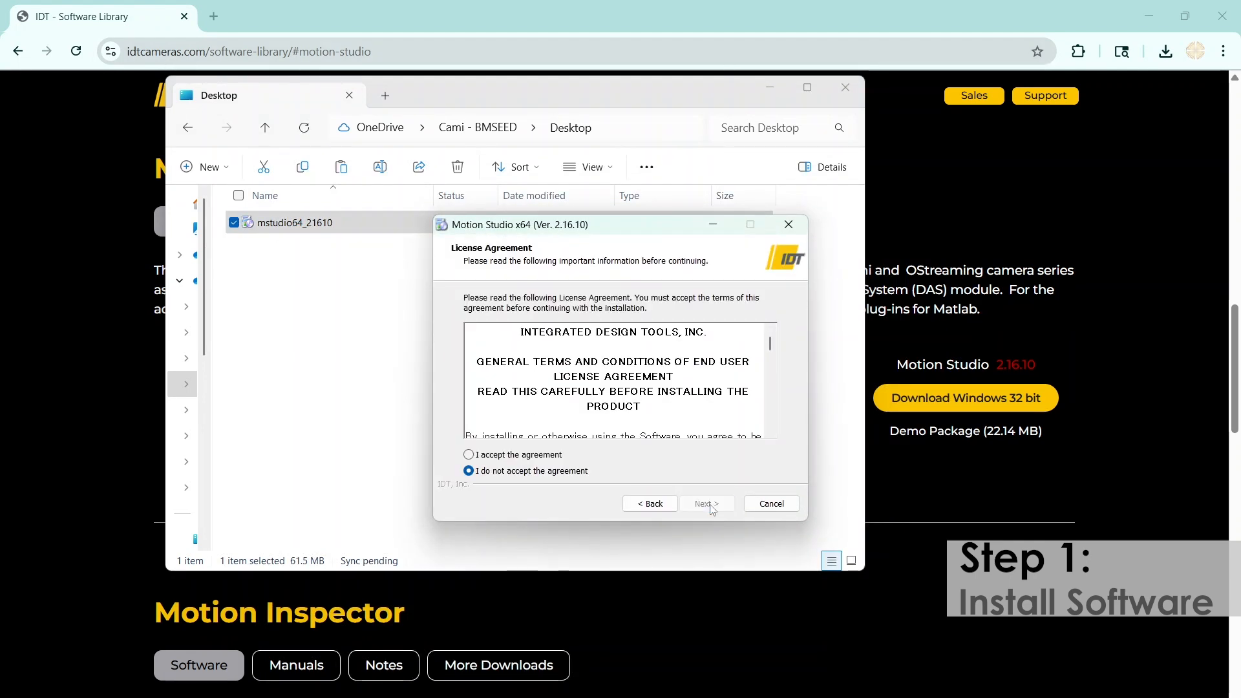
{"action": "left_click", "coordinate": [470, 455]}
{"action": "left_click", "coordinate": [710, 504]}
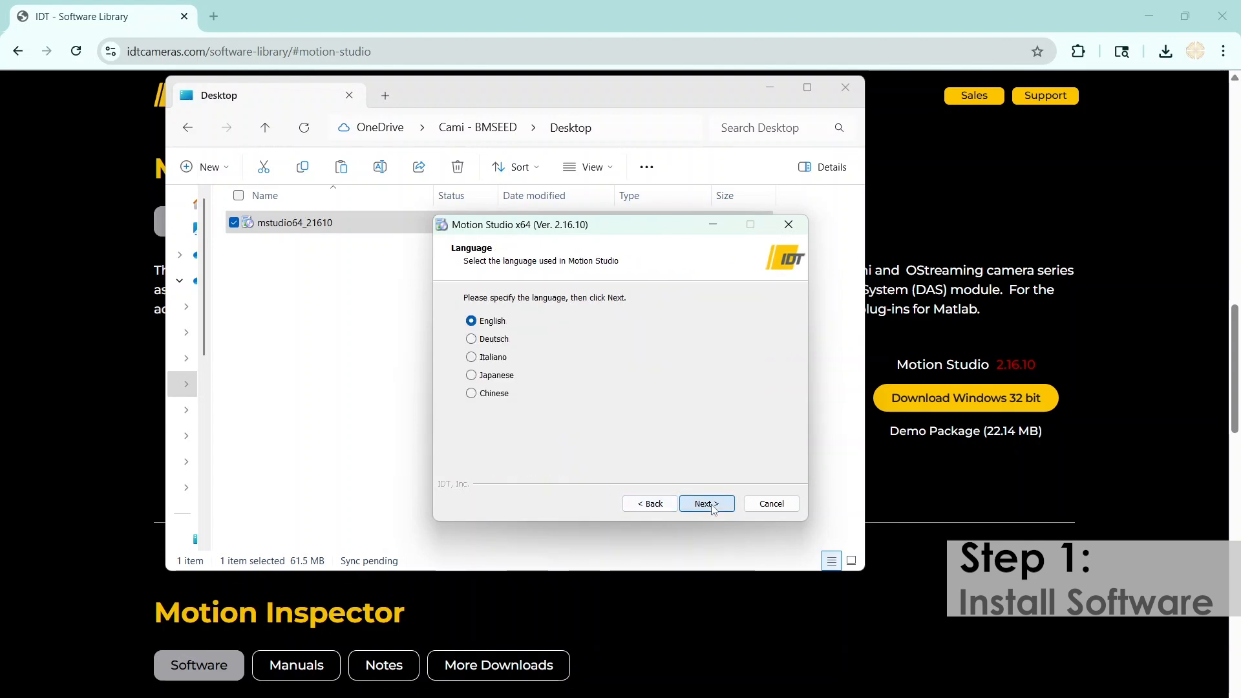
{"action": "left_click", "coordinate": [708, 505]}
{"action": "left_click", "coordinate": [708, 504]}
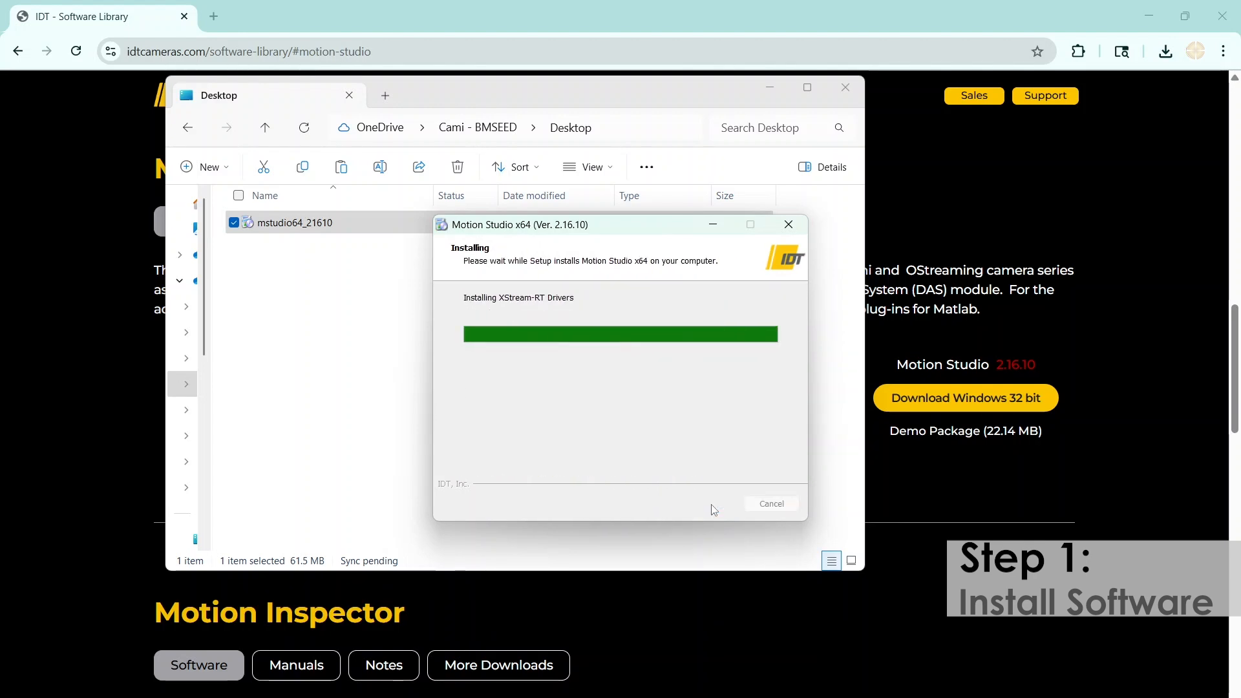
{"action": "left_click", "coordinate": [706, 504]}
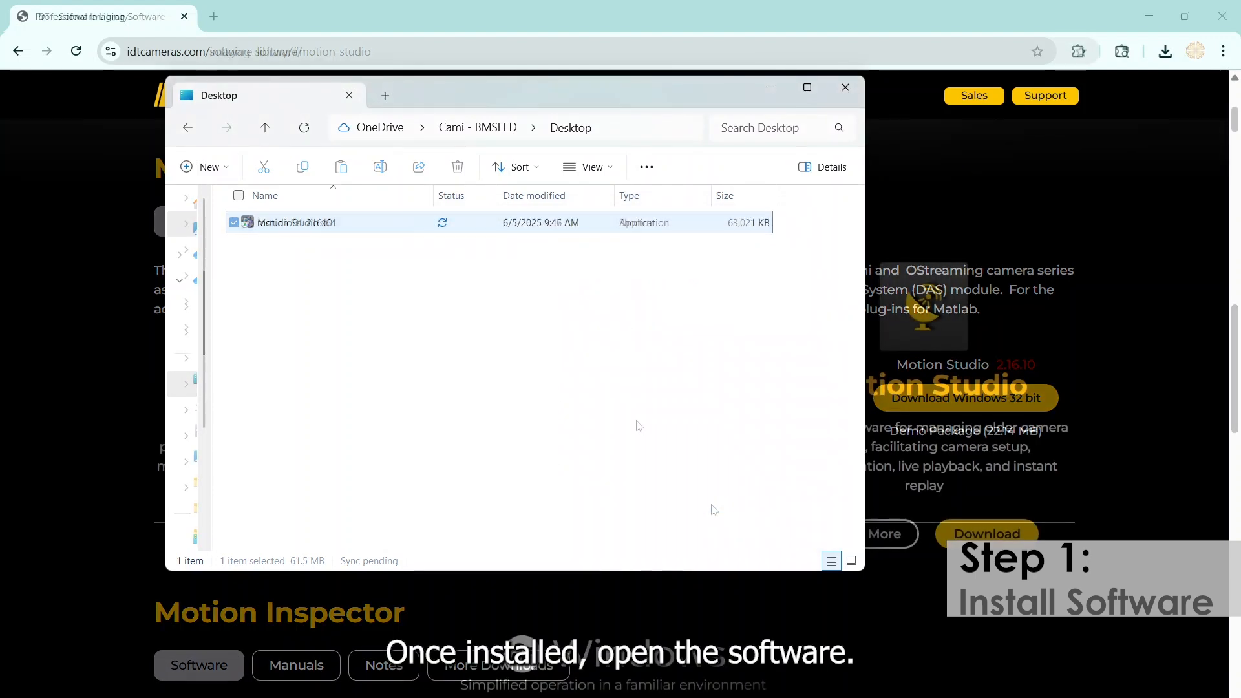
- Launch Motion Studio and start a camera session that searches for all listed camera types
{"action": "double_click", "coordinate": [309, 227]}
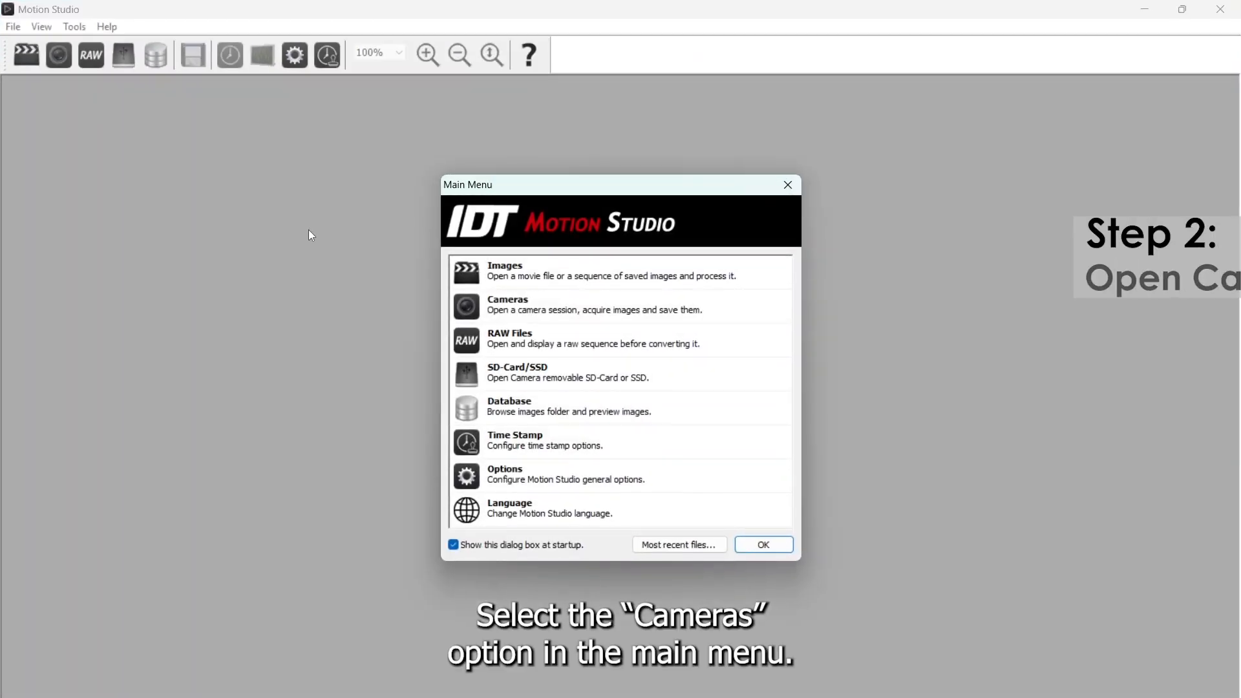
{"action": "left_click", "coordinate": [538, 316]}
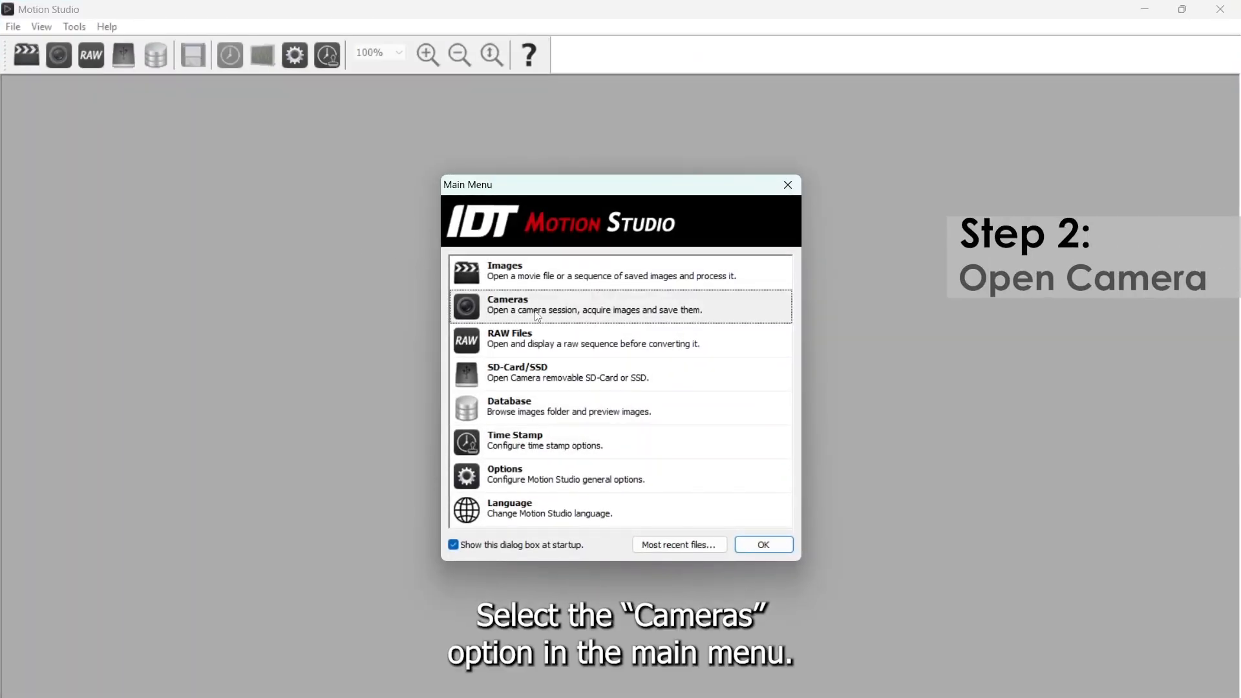
{"action": "double_click", "coordinate": [538, 316]}
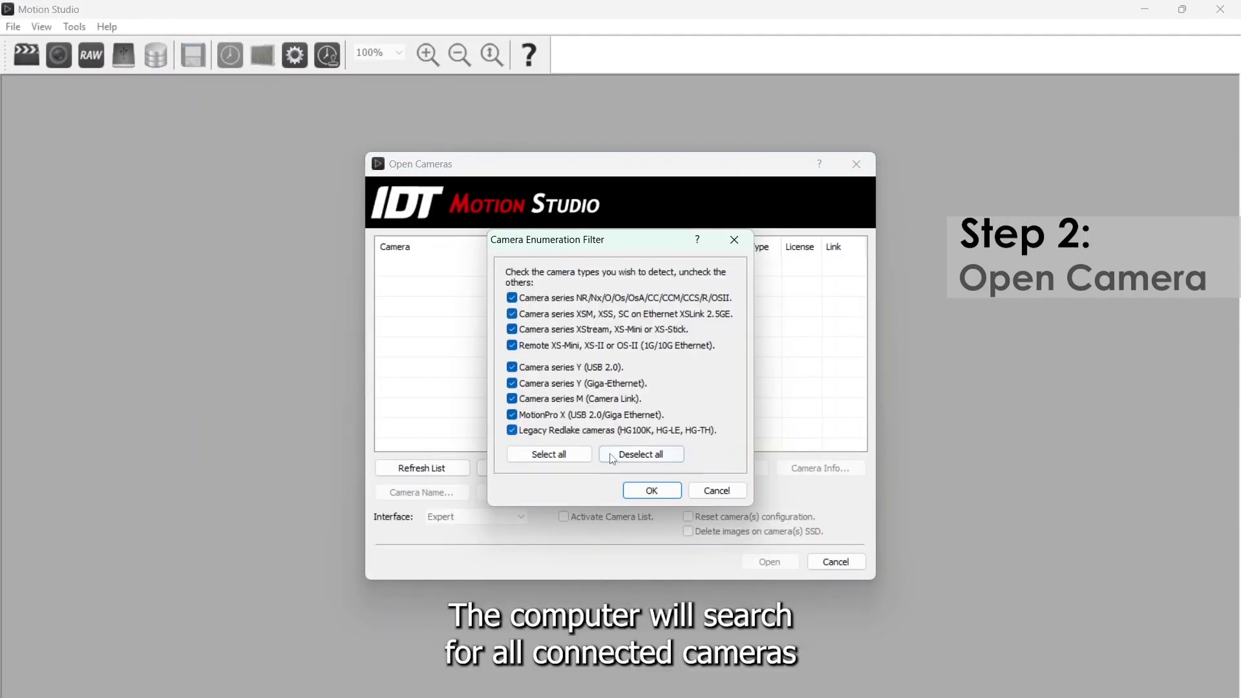
{"action": "left_click", "coordinate": [639, 492]}
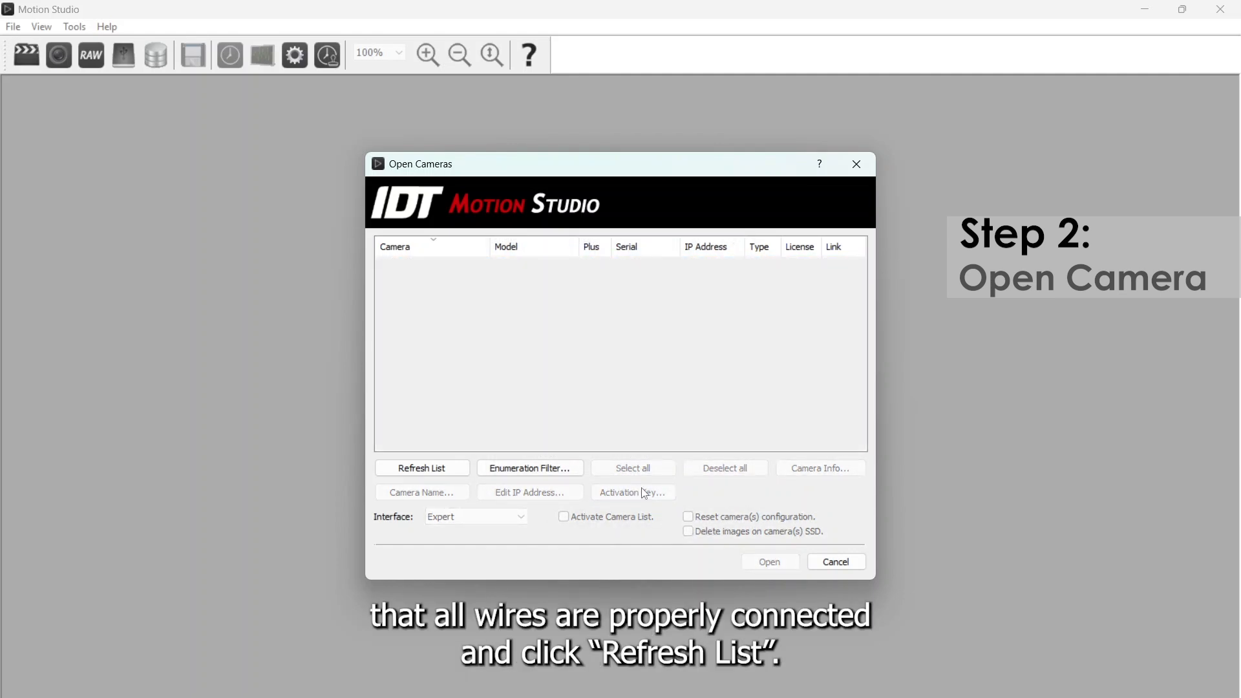
- Refresh the camera list to open the detected CrashCam Mini 1510, and start its live view
{"action": "left_click", "coordinate": [453, 469]}
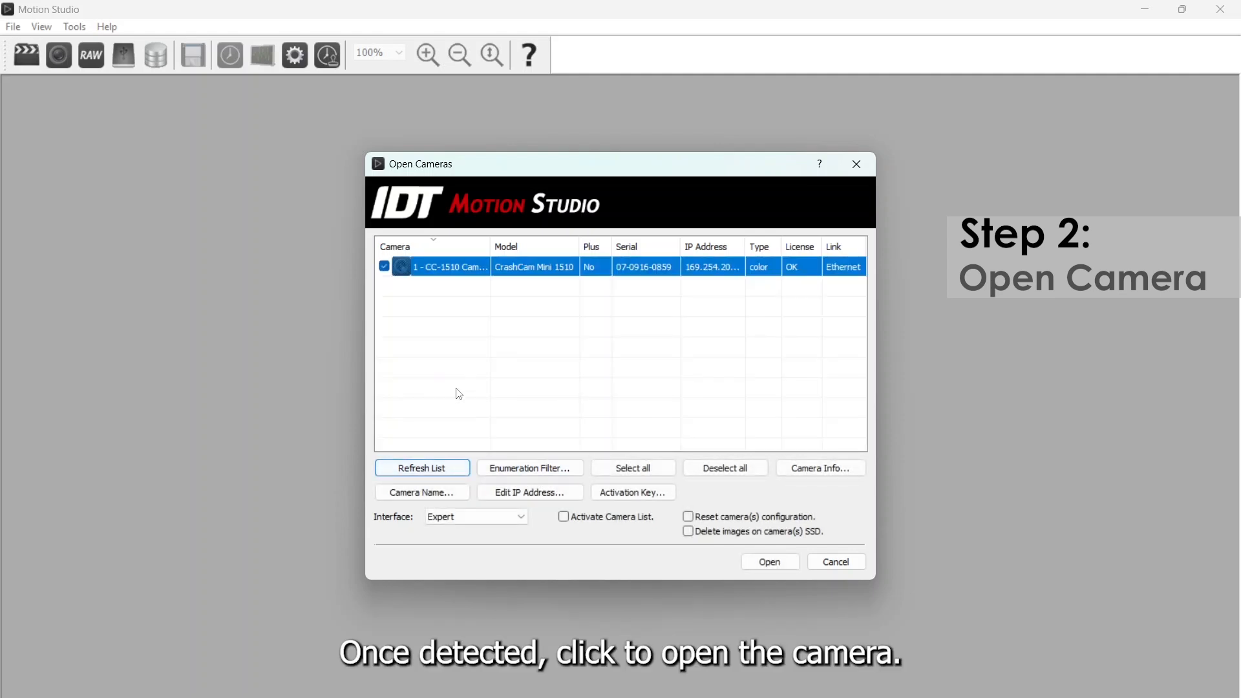
{"action": "left_click", "coordinate": [746, 567]}
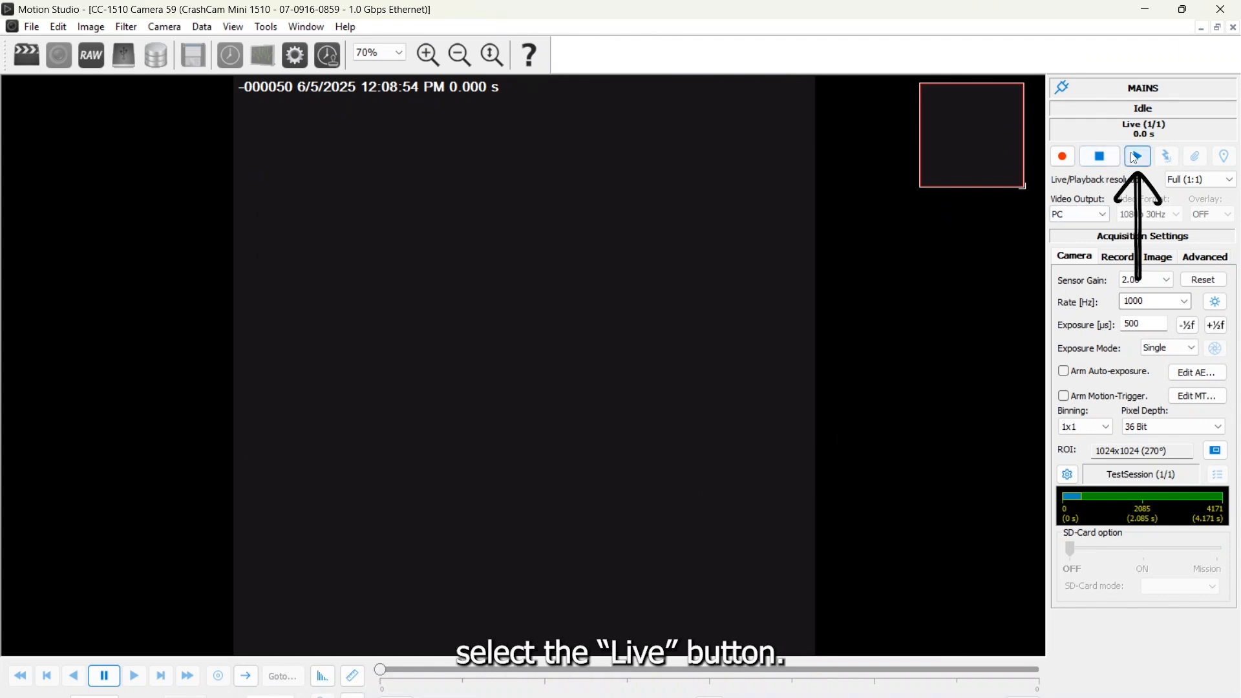
{"action": "left_click", "coordinate": [1137, 157]}
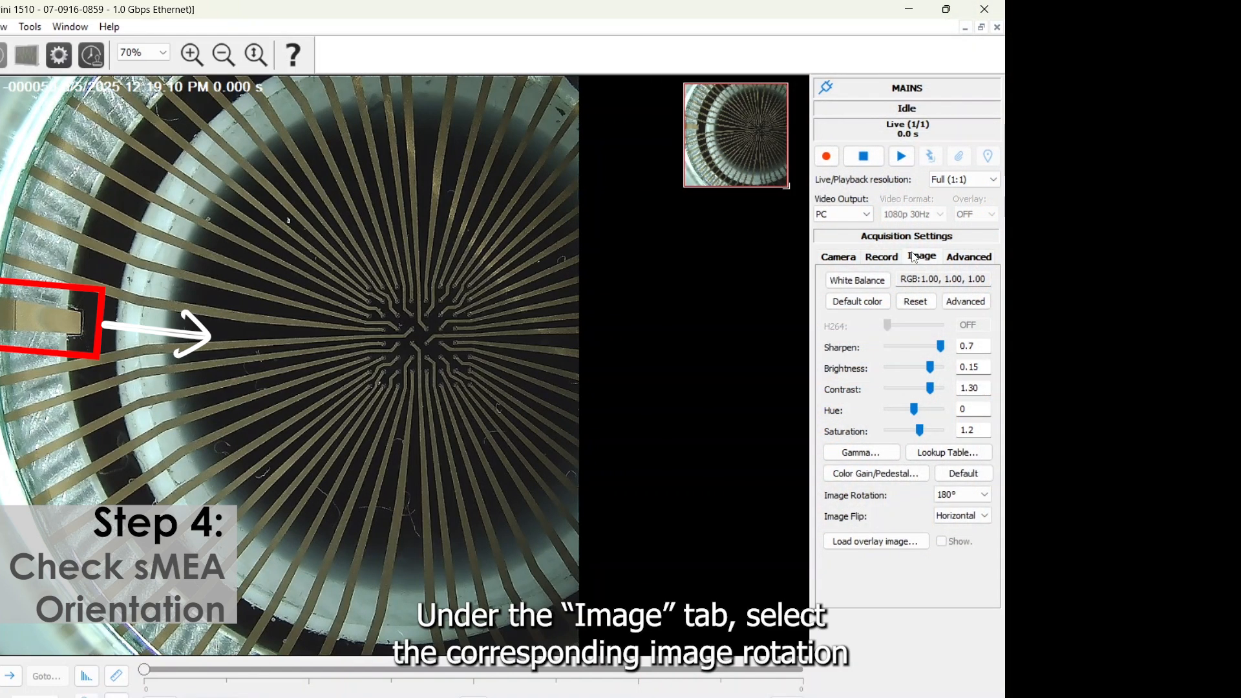
- Correct the sMEA orientation by setting the image rotation to 90° and the image flip to Both
{"action": "left_click", "coordinate": [982, 496]}
{"action": "left_click", "coordinate": [975, 519]}
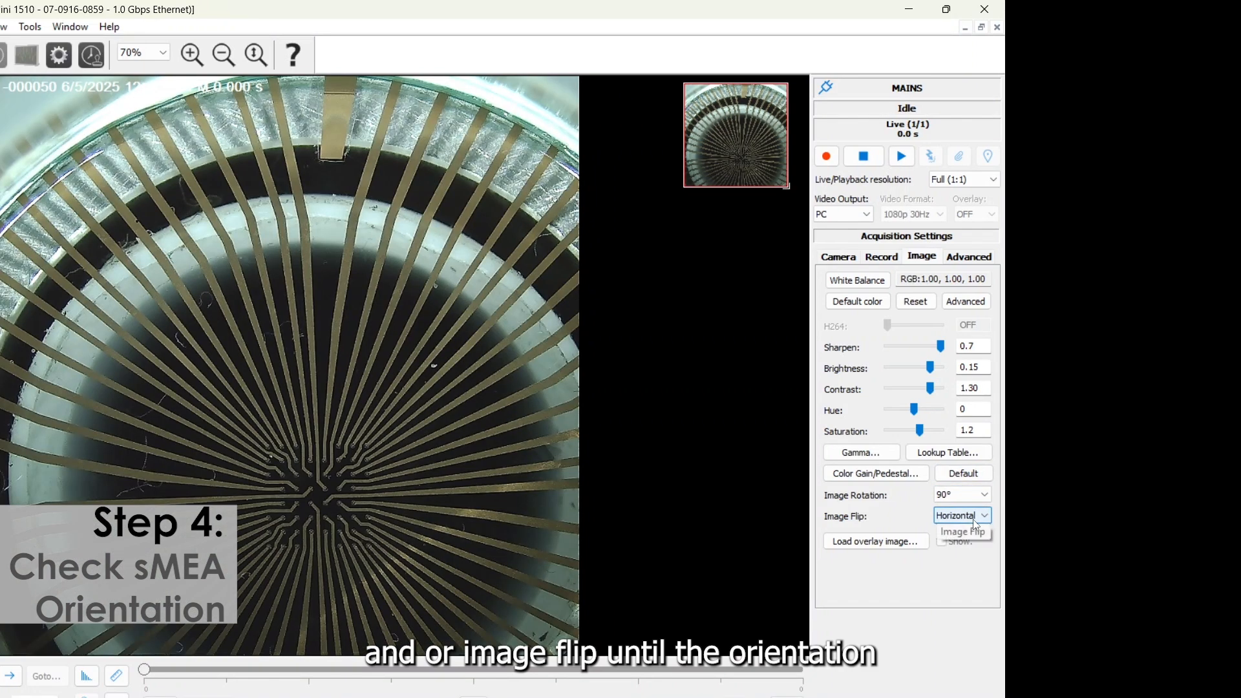
{"action": "left_click", "coordinate": [976, 518]}
{"action": "left_click", "coordinate": [967, 557]}
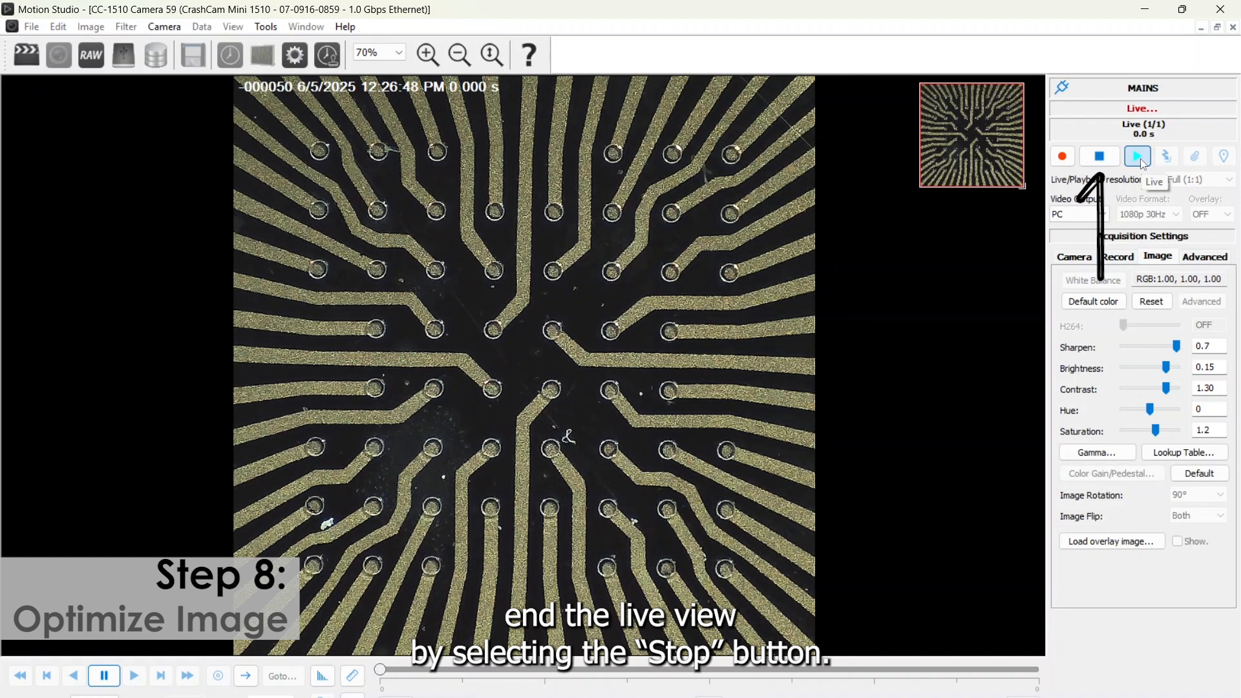
- Stop the live view and check the camera's sensor gain, rate, exposure and region of interest settings
{"action": "left_click", "coordinate": [1113, 165]}
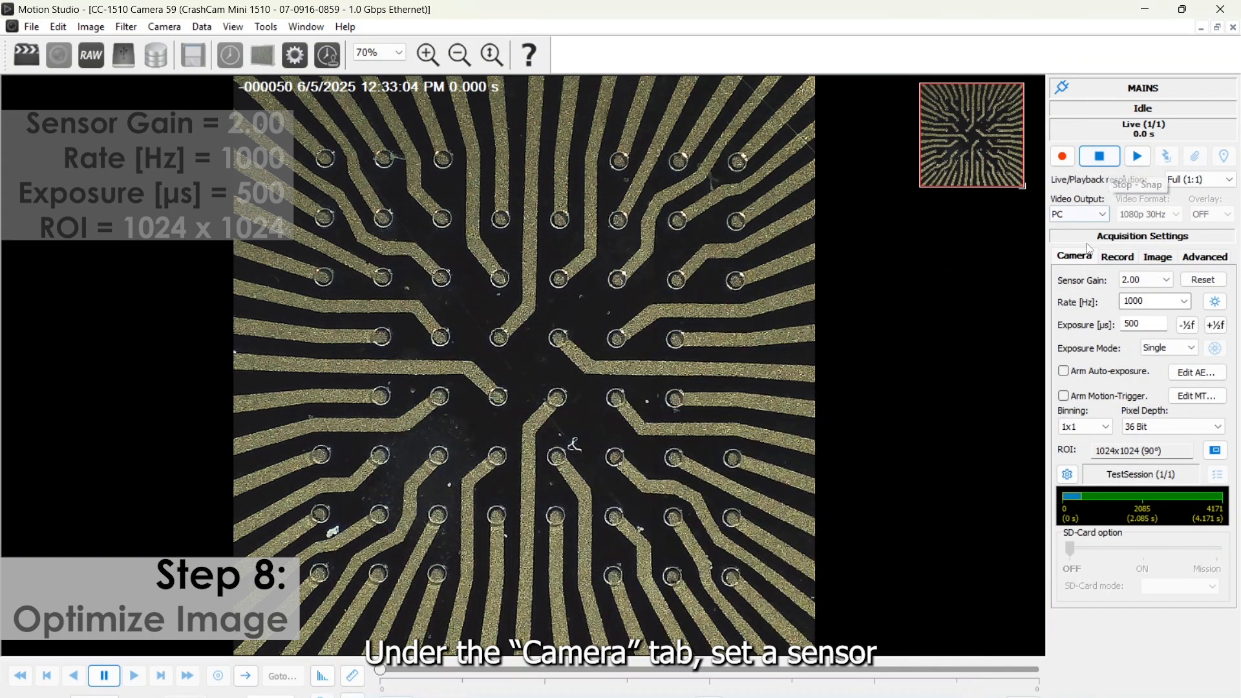
{"action": "left_click", "coordinate": [1167, 280]}
{"action": "left_click", "coordinate": [1168, 281]}
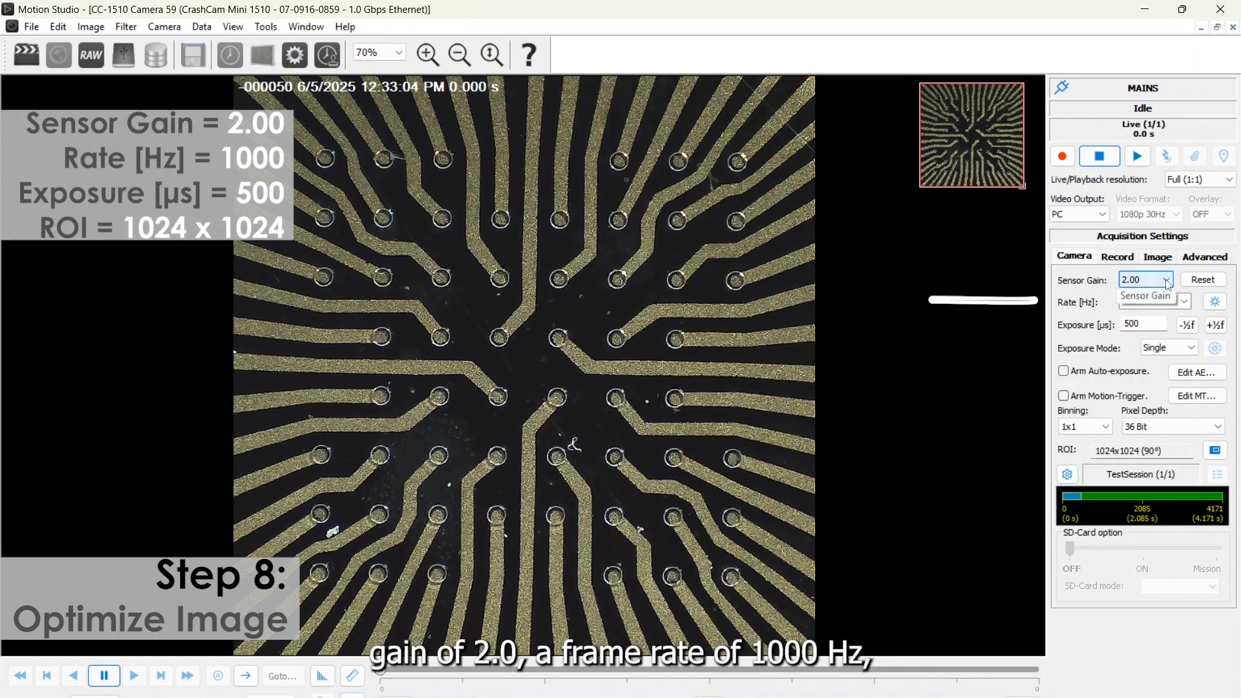
{"action": "left_click", "coordinate": [1185, 302]}
{"action": "left_click", "coordinate": [1185, 302]}
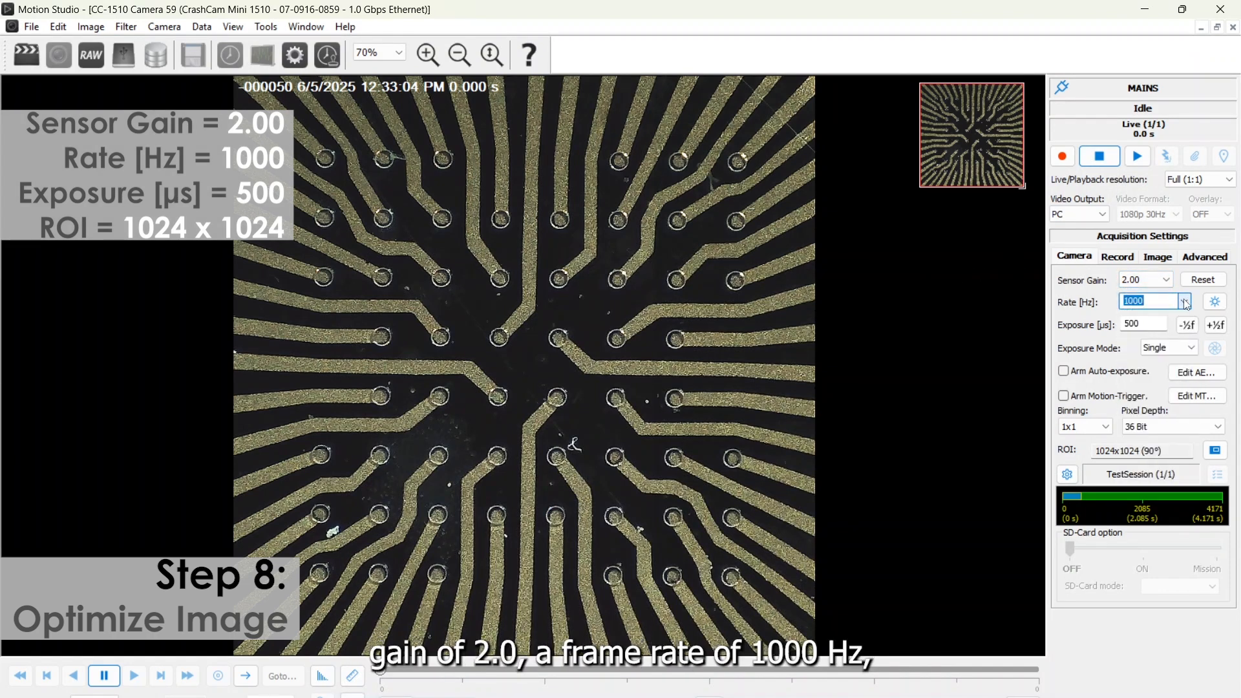
{"action": "left_click", "coordinate": [1150, 323]}
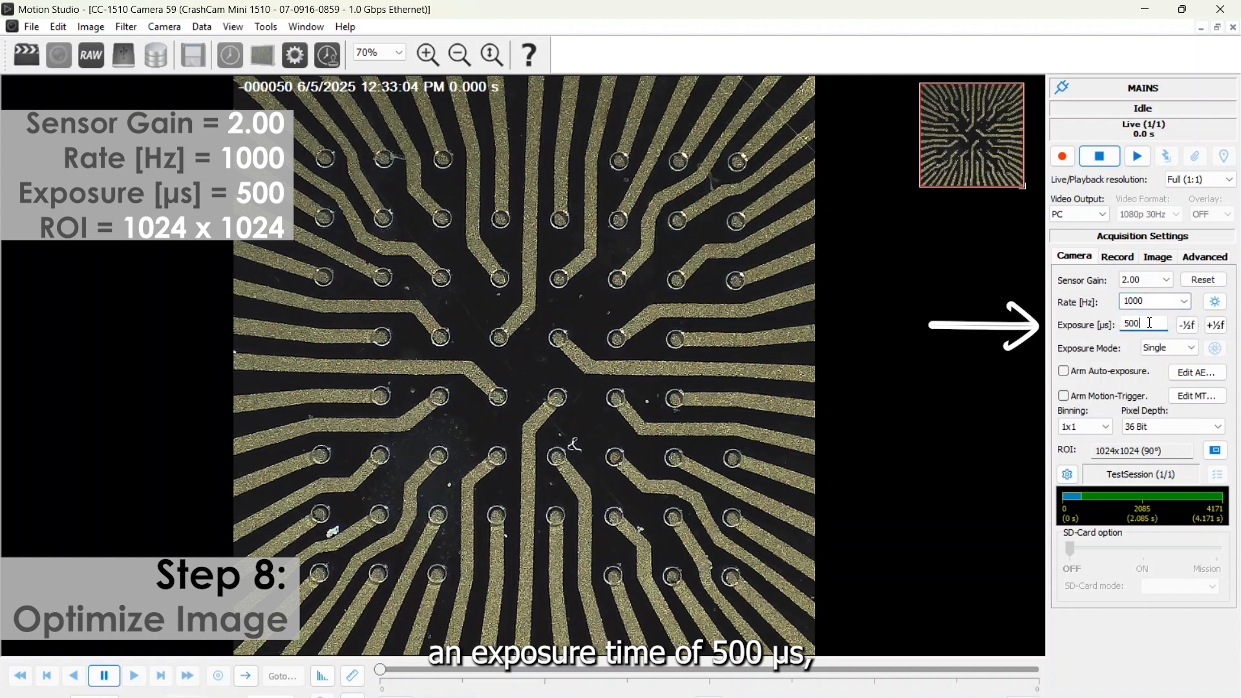
{"action": "left_click", "coordinate": [1215, 451]}
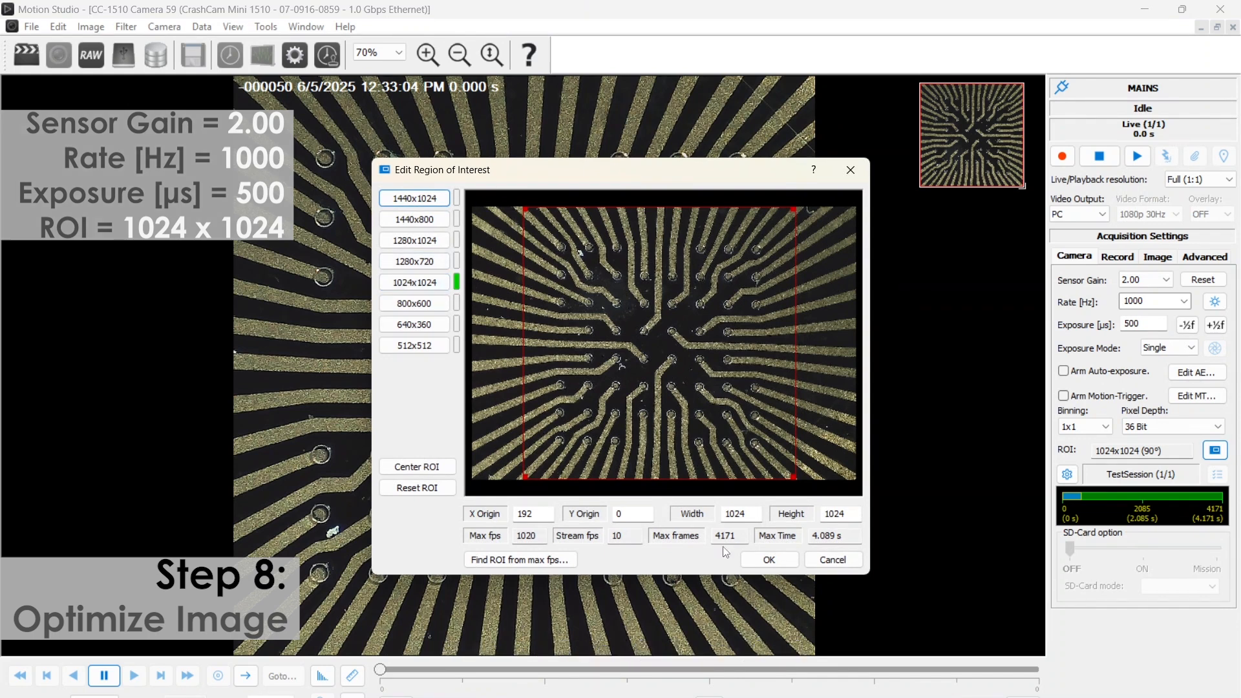
{"action": "left_click", "coordinate": [769, 560]}
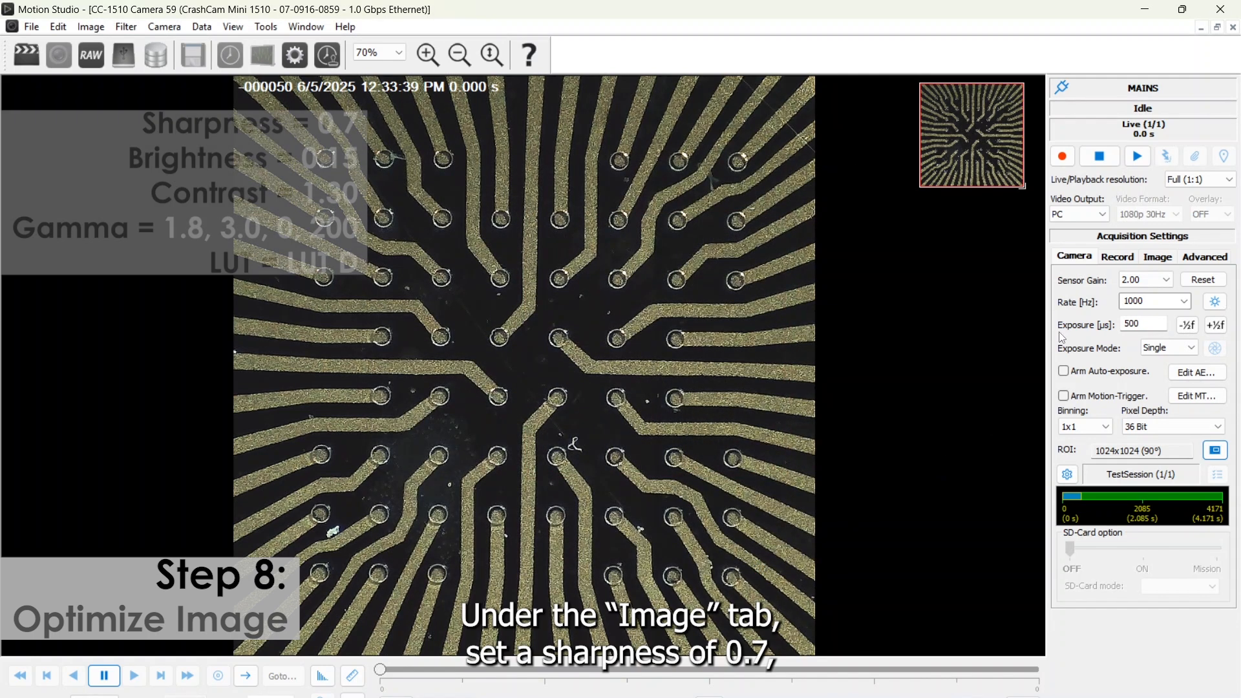
- Check the image settings, including the gamma values and the selected lookup table
{"action": "left_click", "coordinate": [1155, 259]}
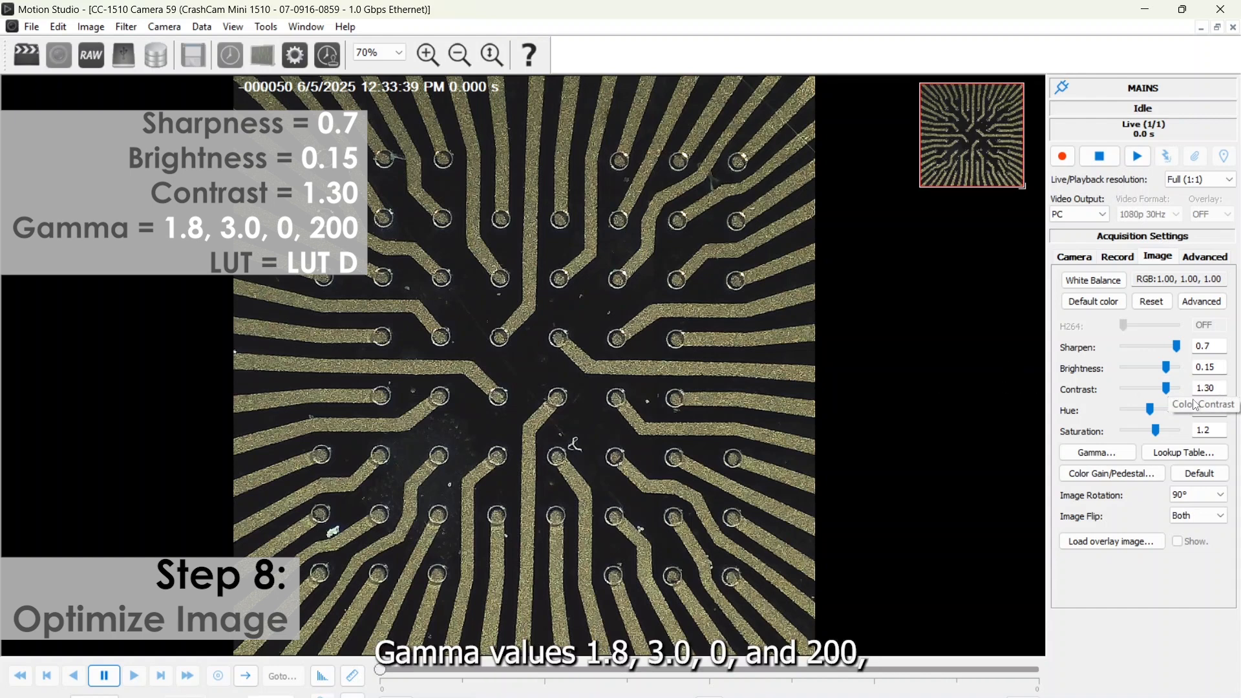
{"action": "left_click", "coordinate": [1097, 452]}
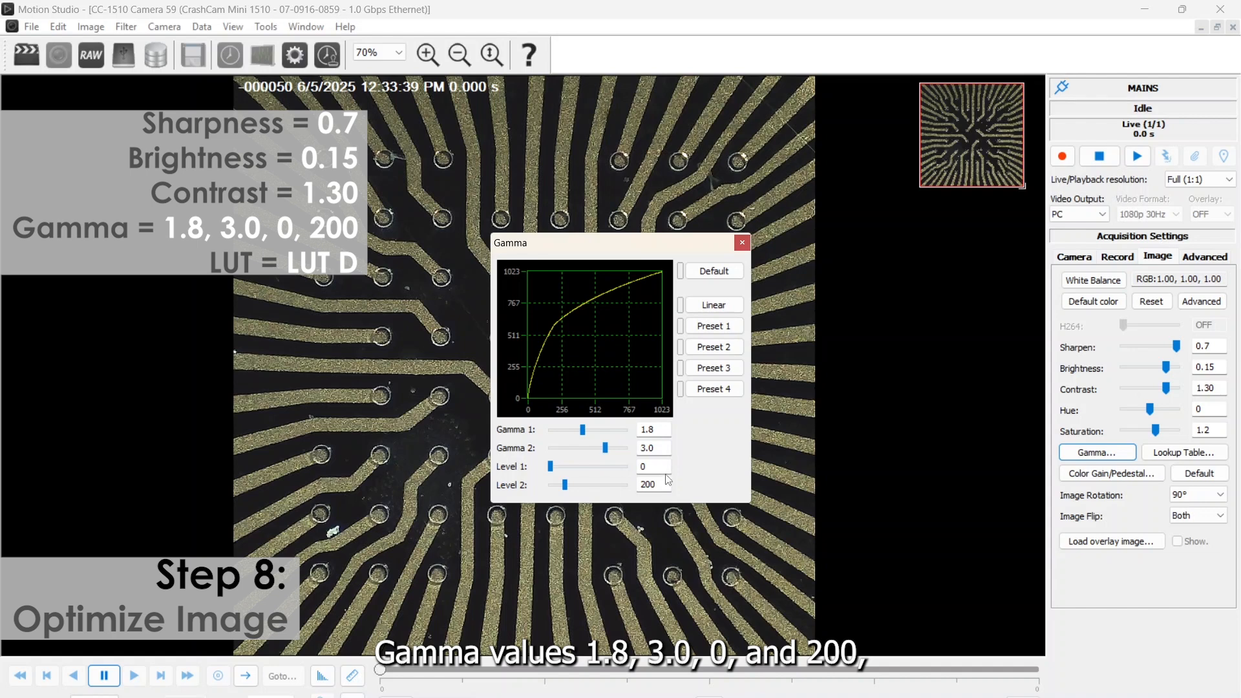
{"action": "left_click", "coordinate": [741, 244]}
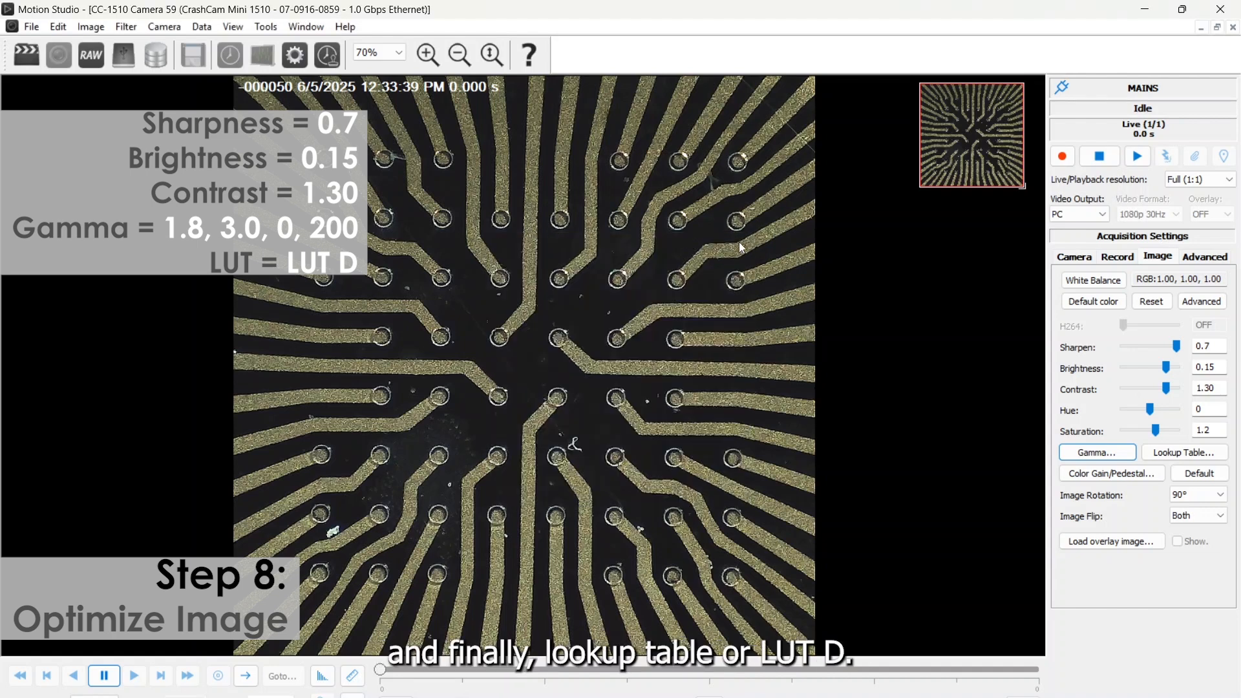
{"action": "left_click", "coordinate": [1185, 452]}
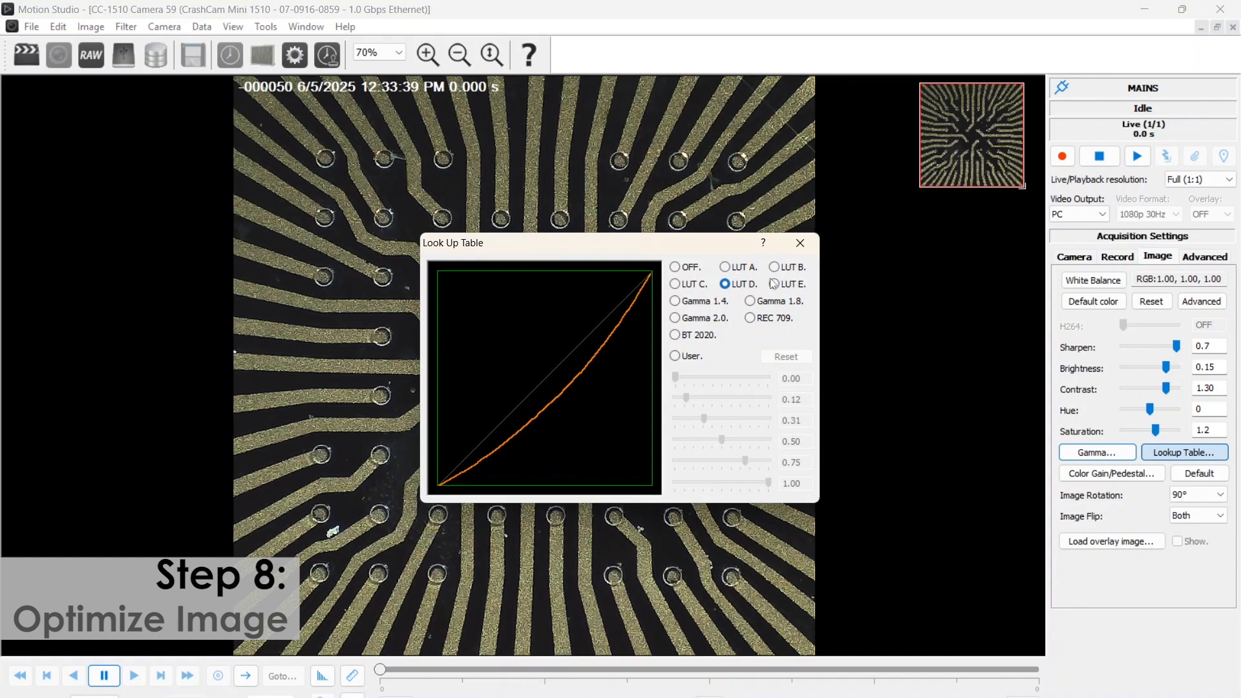
{"action": "left_click", "coordinate": [802, 245]}
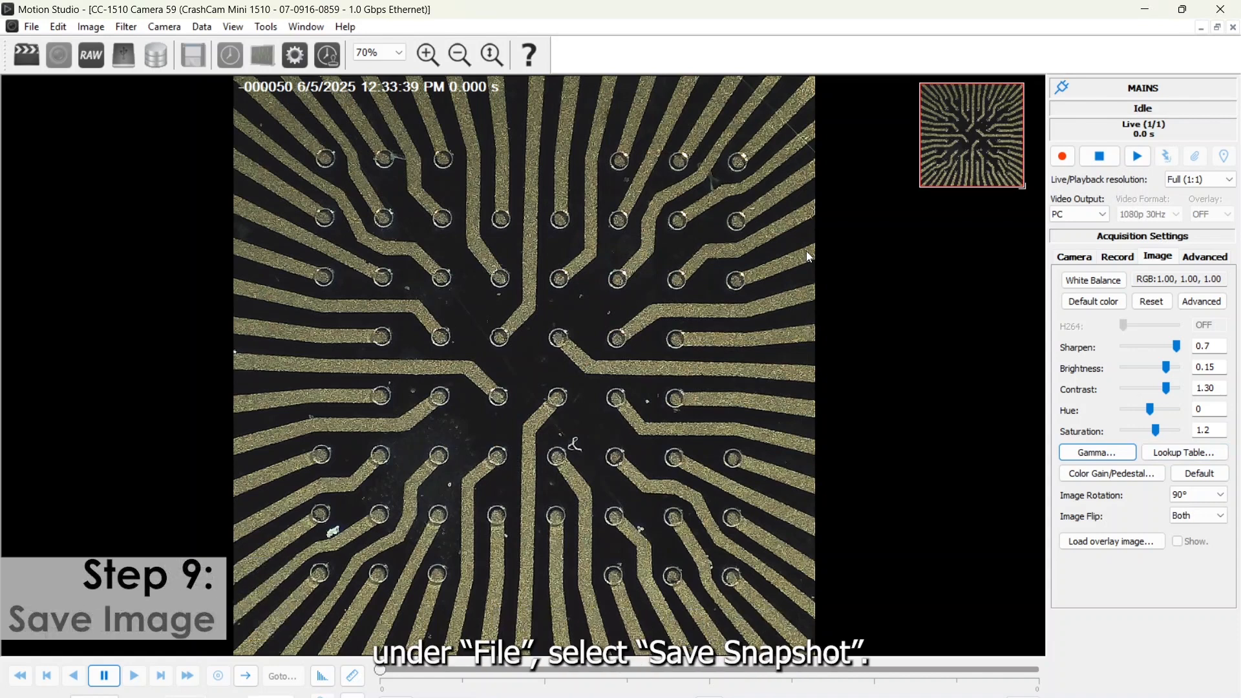
- Save a snapshot of the current camera image and check the images download folder in the program options
{"action": "left_click", "coordinate": [32, 26]}
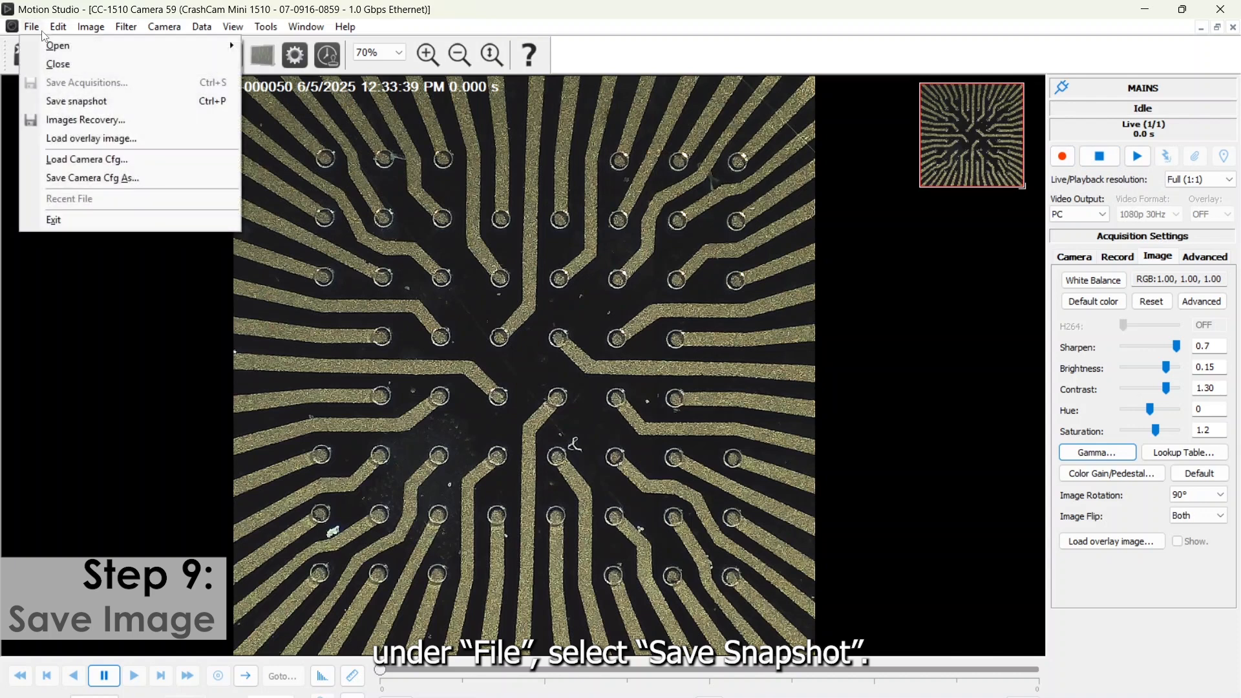
{"action": "left_click", "coordinate": [55, 102]}
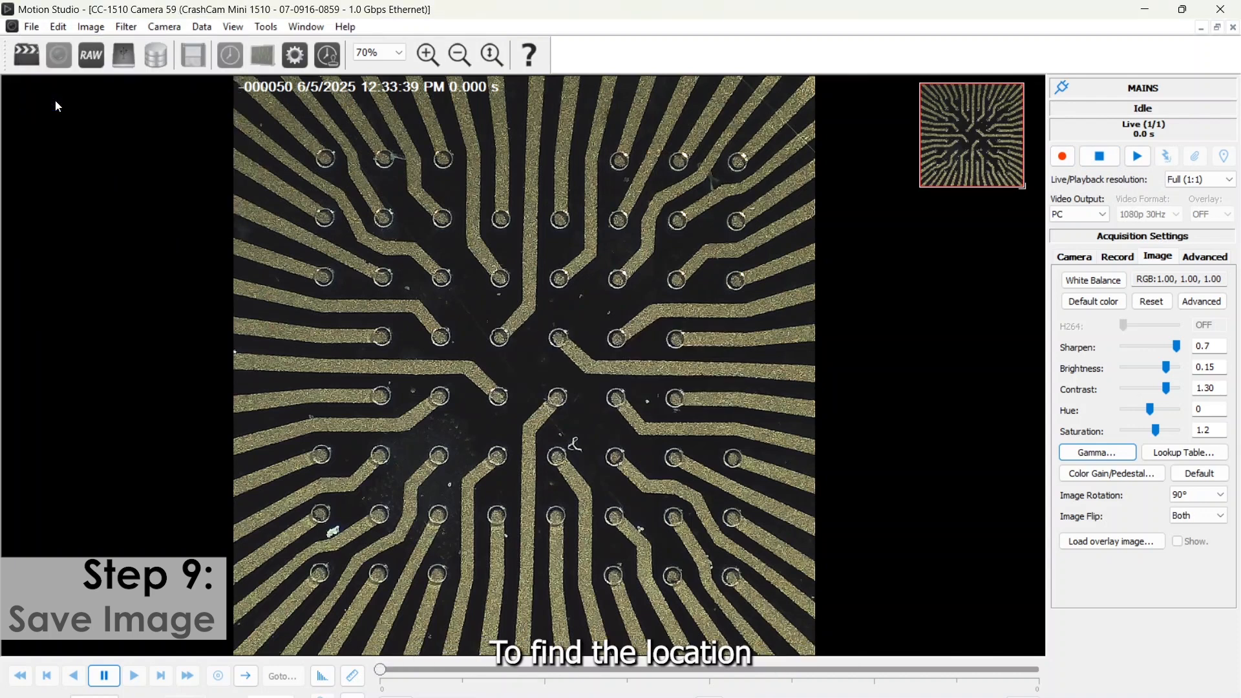
{"action": "left_click", "coordinate": [266, 27]}
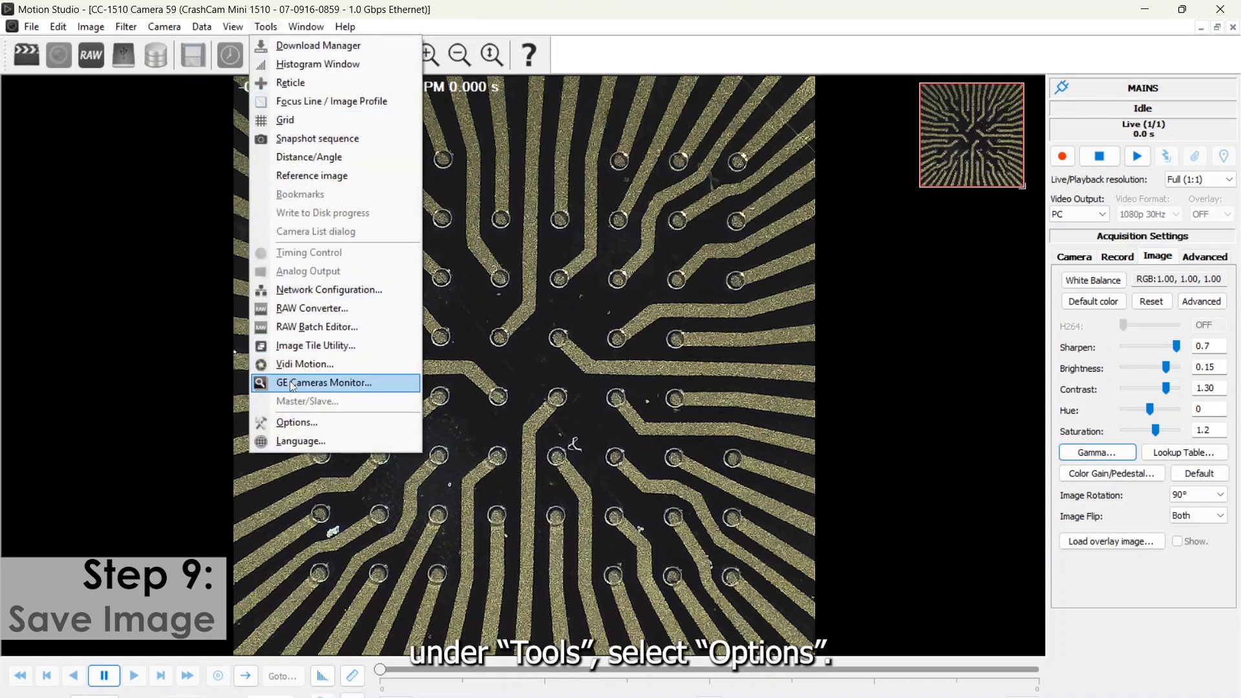
{"action": "left_click", "coordinate": [292, 421]}
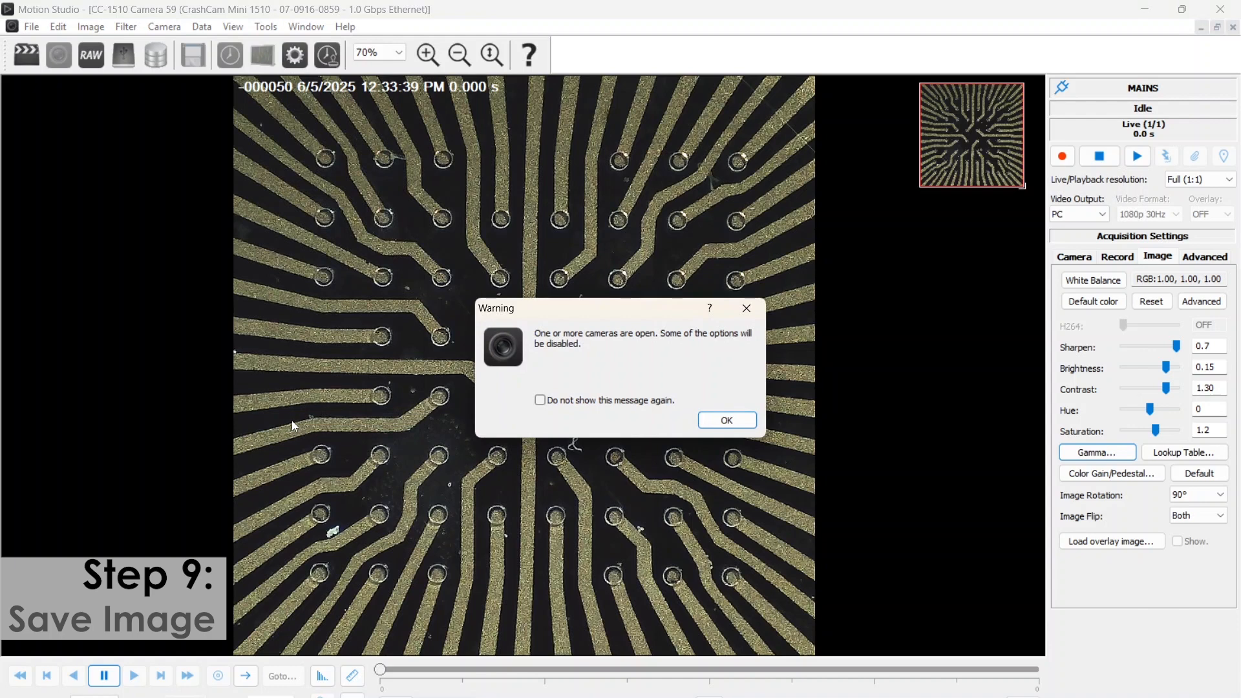
{"action": "left_click", "coordinate": [725, 421]}
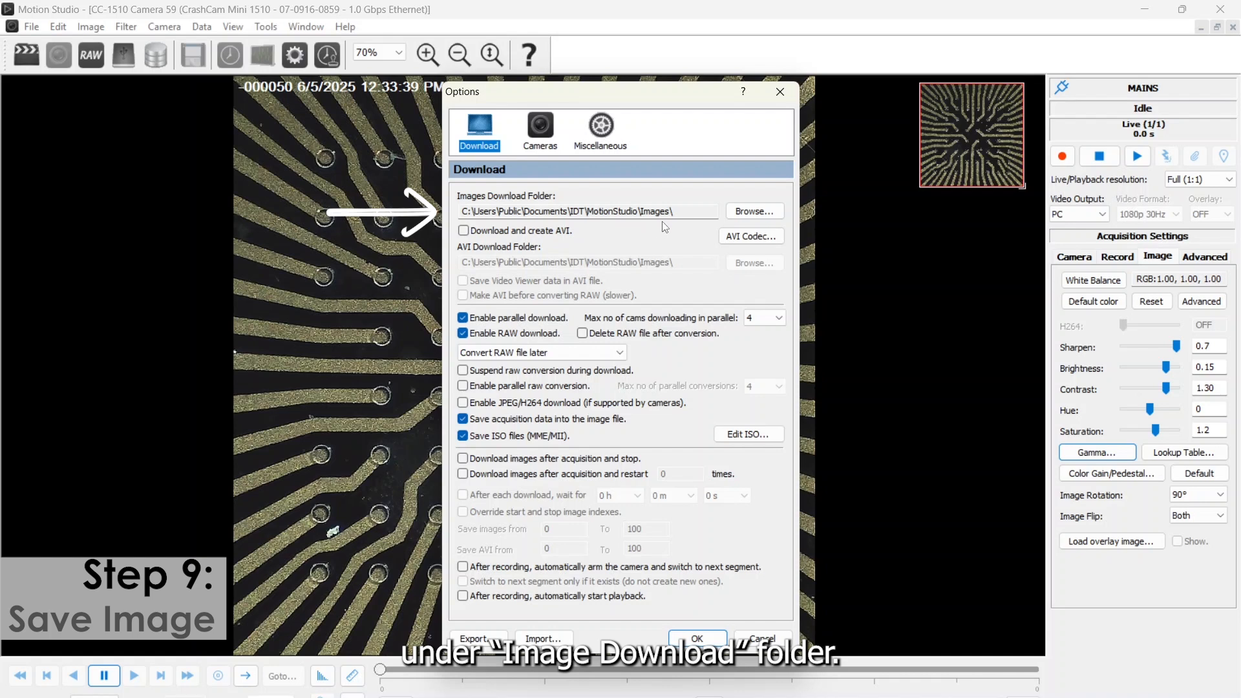
{"action": "left_click", "coordinate": [681, 638]}
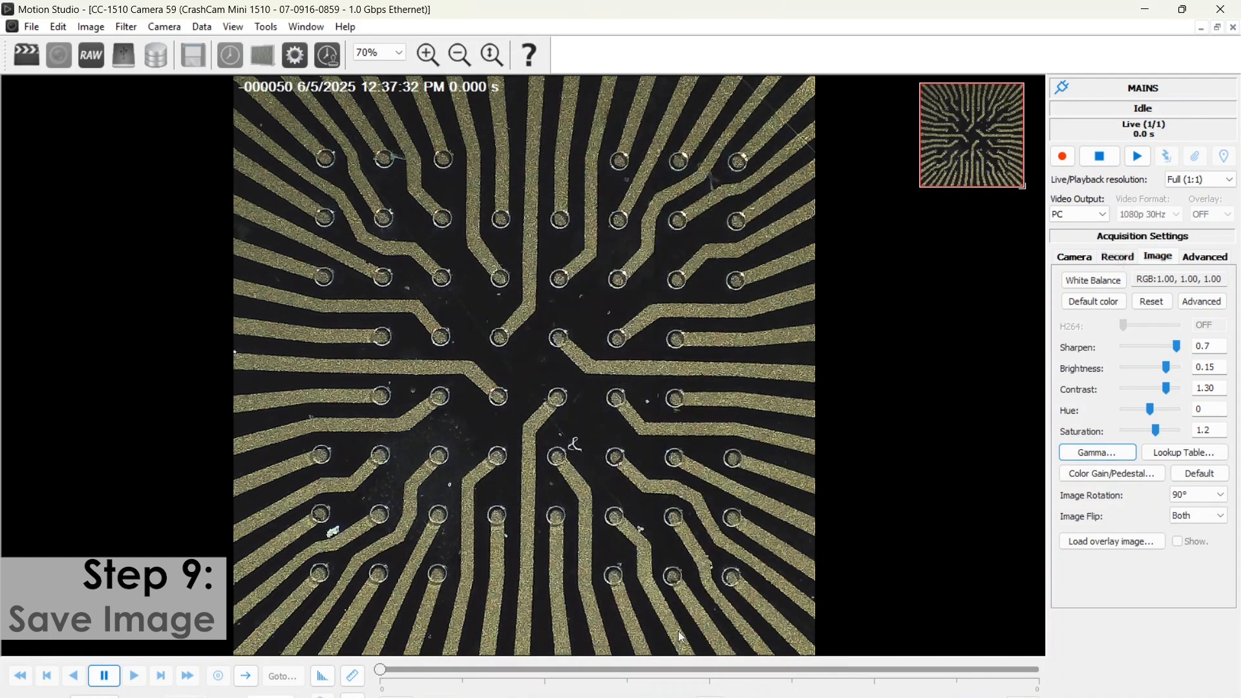
- Set the recording length to 250 frames with 50 pre-trigger frames
{"action": "left_click", "coordinate": [1118, 256]}
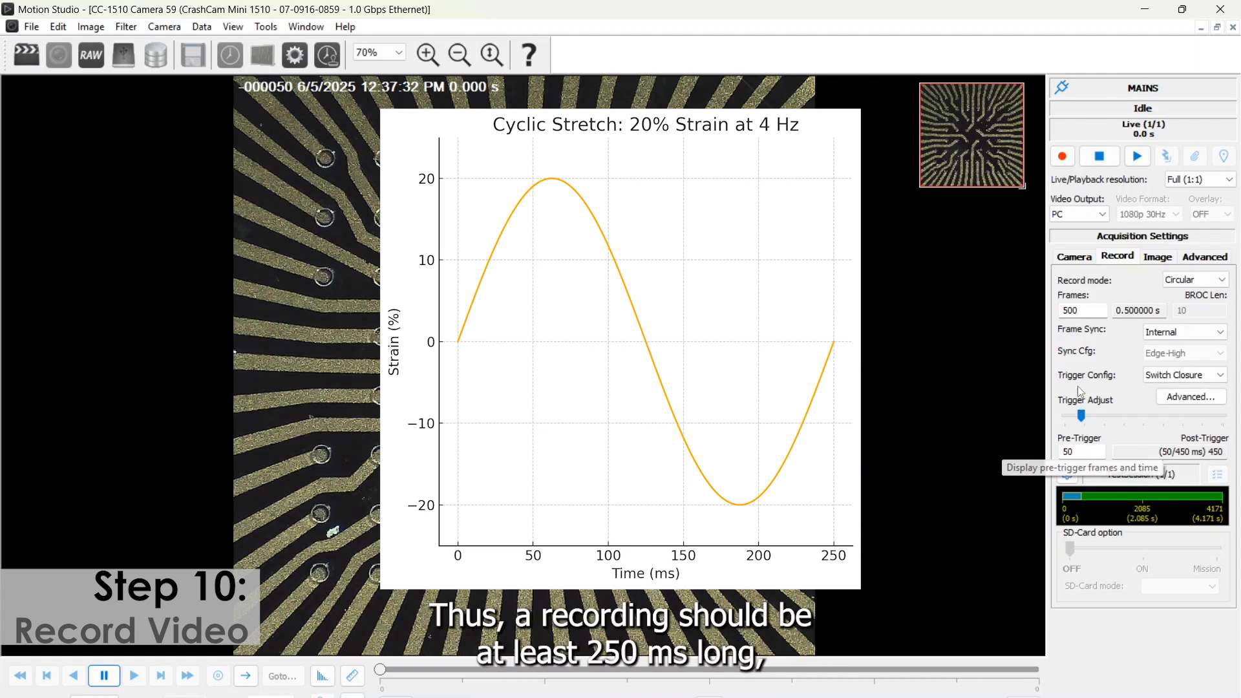
{"action": "left_click_drag", "start_coordinate": [1081, 311], "coordinate": [1057, 316]}
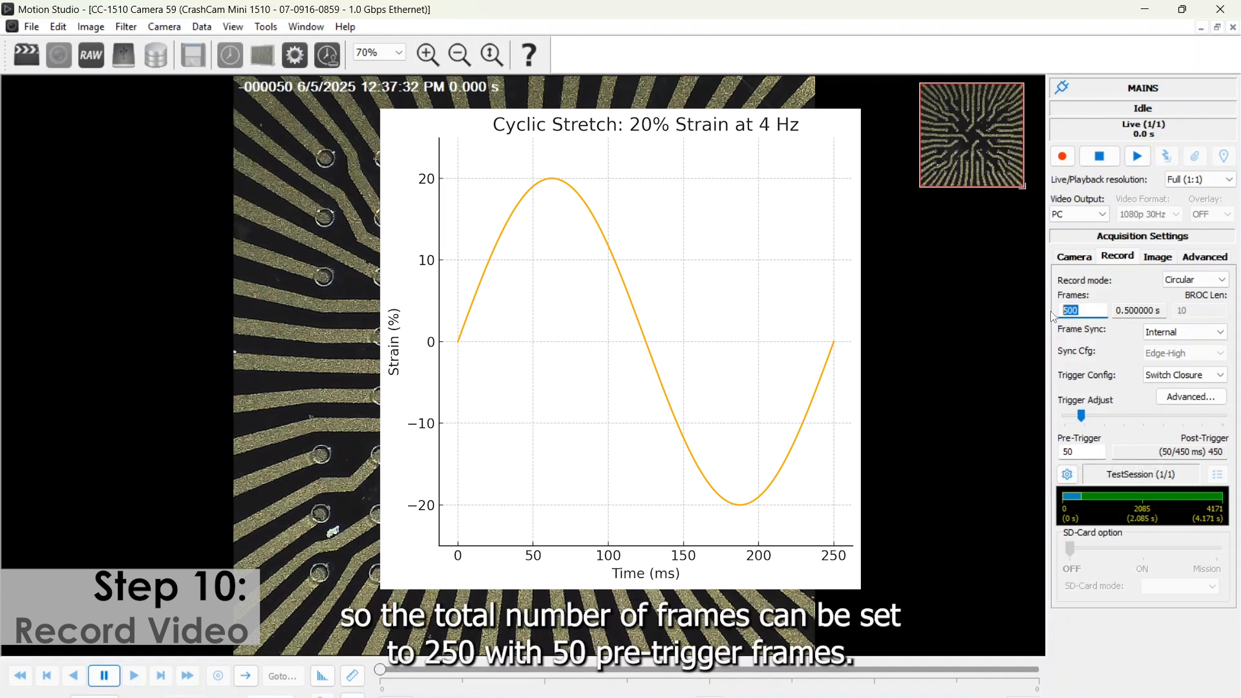
{"action": "type", "text": "250"}
{"action": "left_click_drag", "start_coordinate": [1074, 453], "coordinate": [1053, 457]}
{"action": "type", "text": "50"}
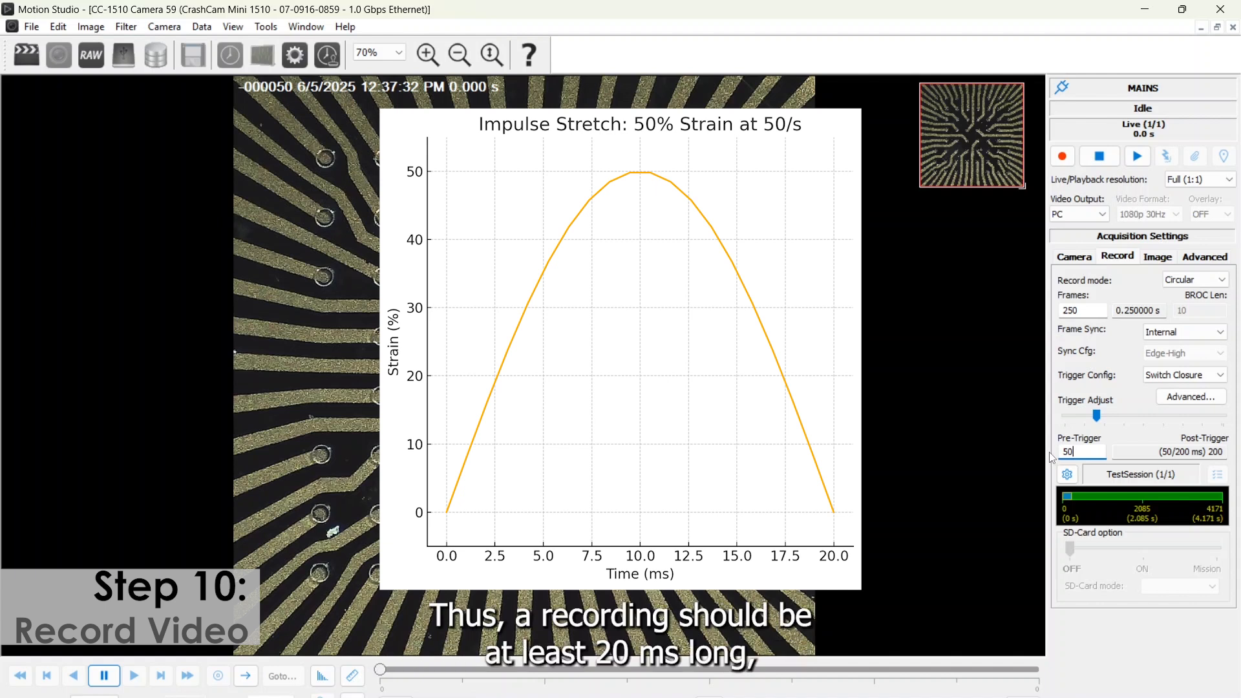
- Set the recording length to 60 frames with 20 pre-trigger frames
{"action": "left_click", "coordinate": [1082, 312]}
{"action": "double_click", "coordinate": [1082, 312]}
{"action": "type", "text": "60"}
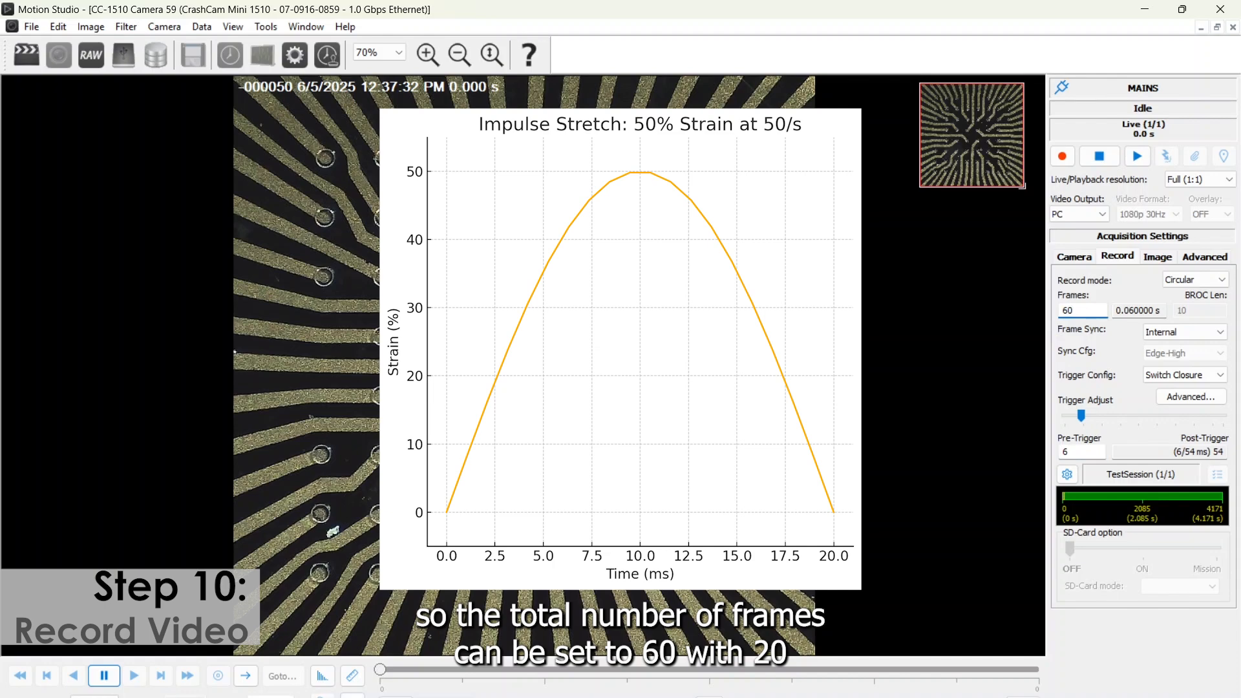
{"action": "double_click", "coordinate": [1081, 451]}
{"action": "type", "text": "200"}
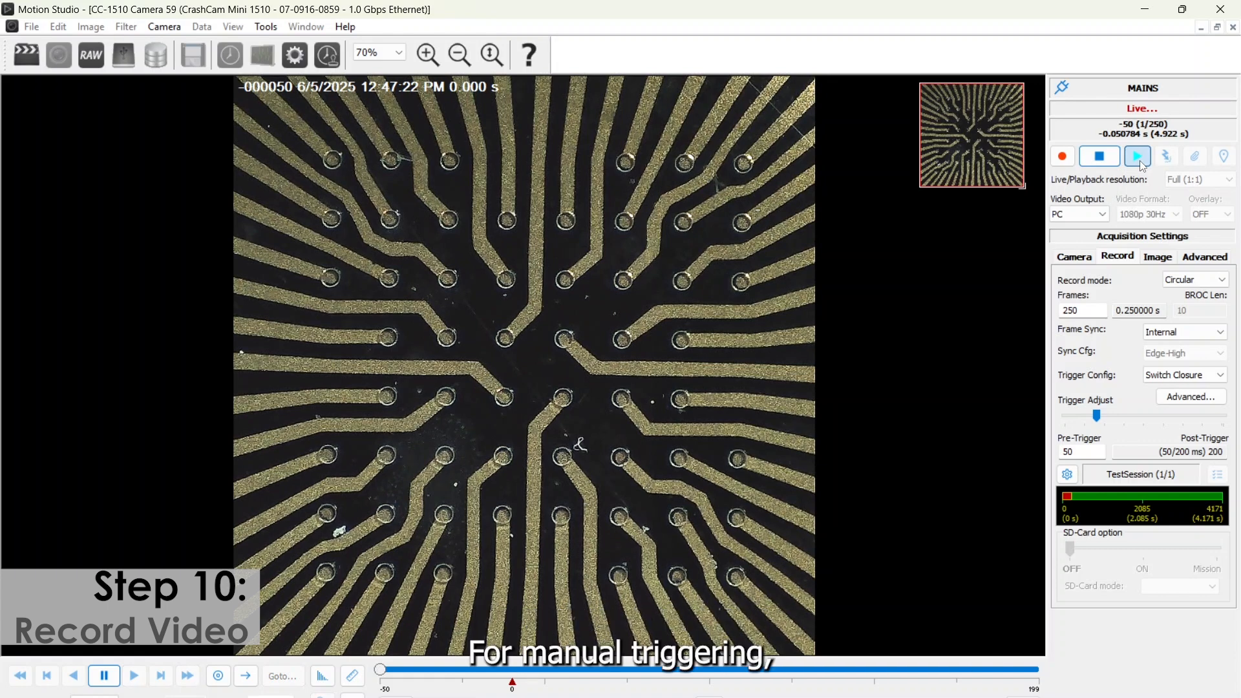
- Arm the camera for recording, trigger the acquisition manually and acknowledge its completion
{"action": "left_click", "coordinate": [1068, 162]}
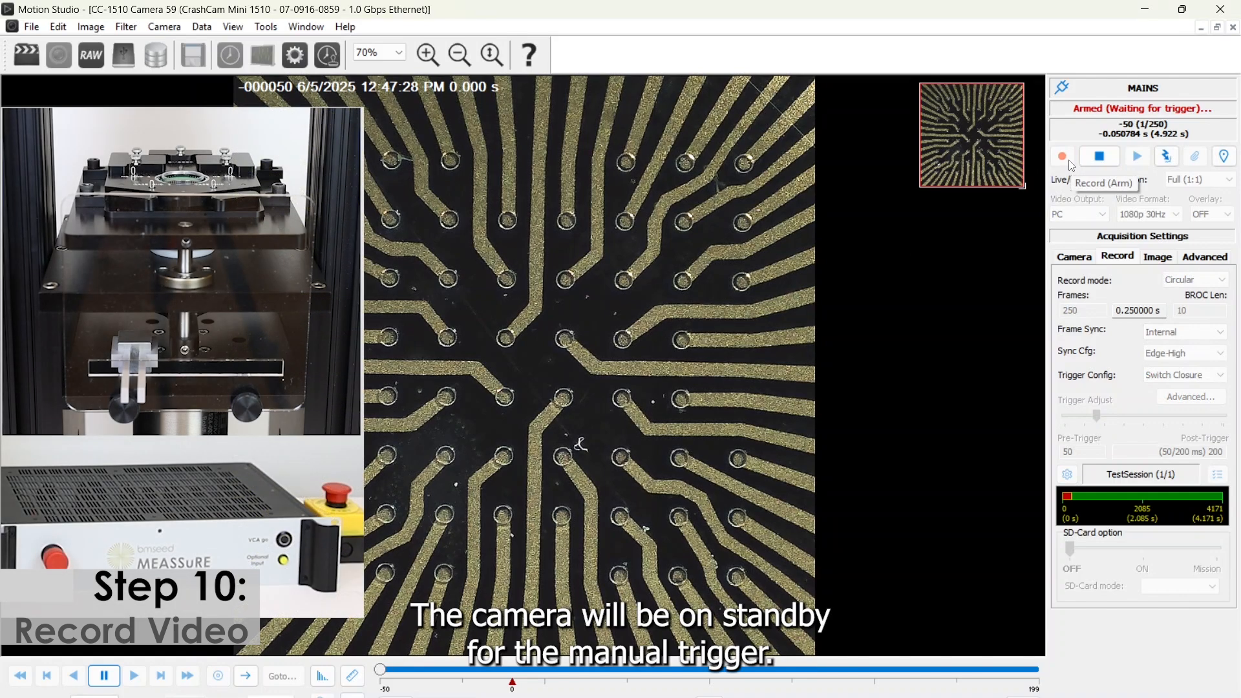
{"action": "left_click", "coordinate": [1171, 160]}
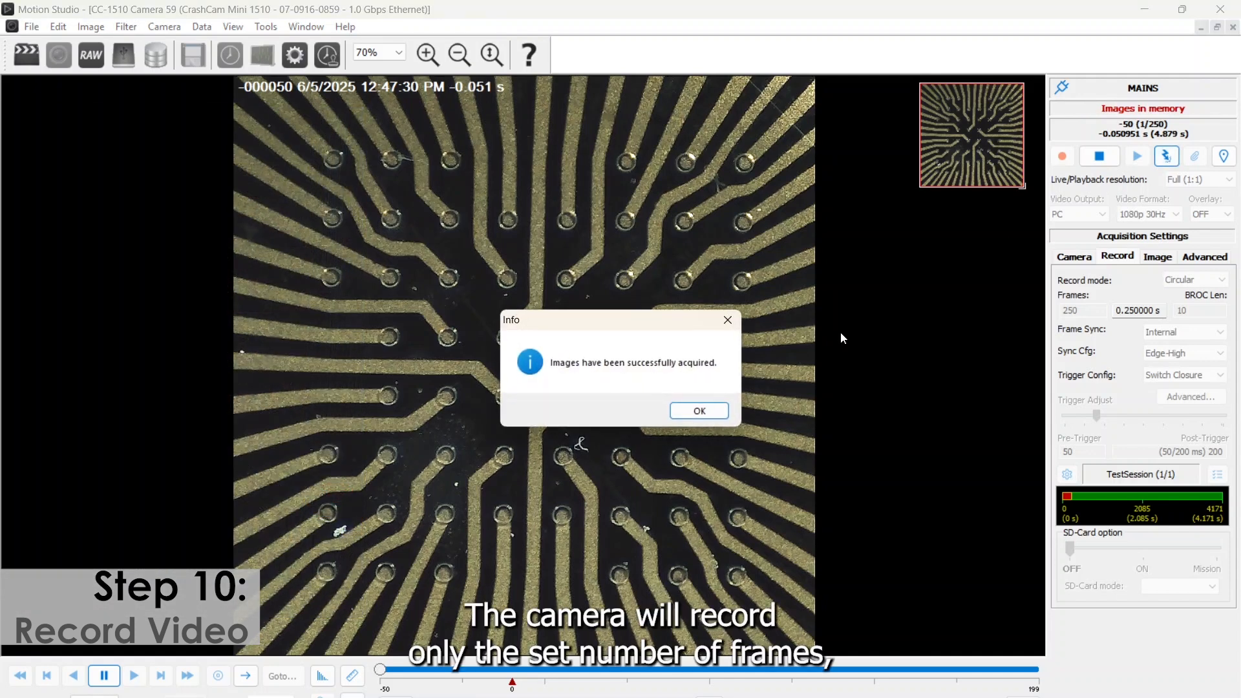
{"action": "left_click", "coordinate": [699, 415]}
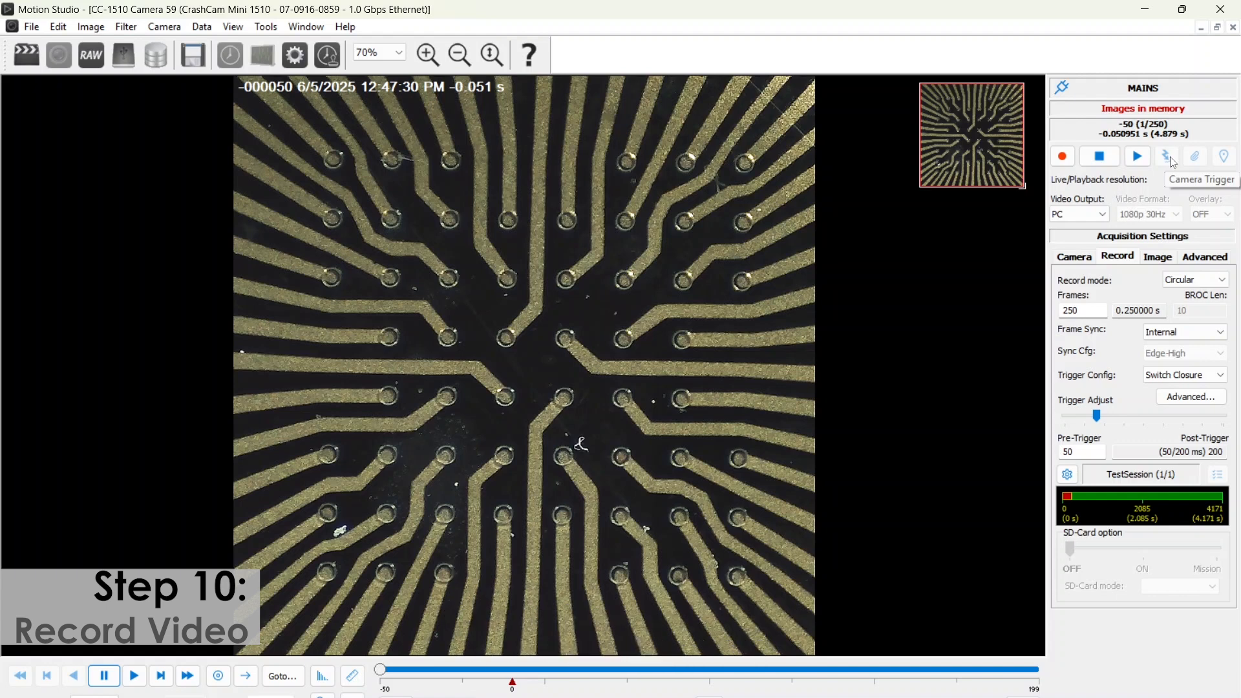
- Set the motion trigger mode to Motion Detection and arm the camera to record a motion-triggered acquisition
{"action": "left_click", "coordinate": [1075, 257]}
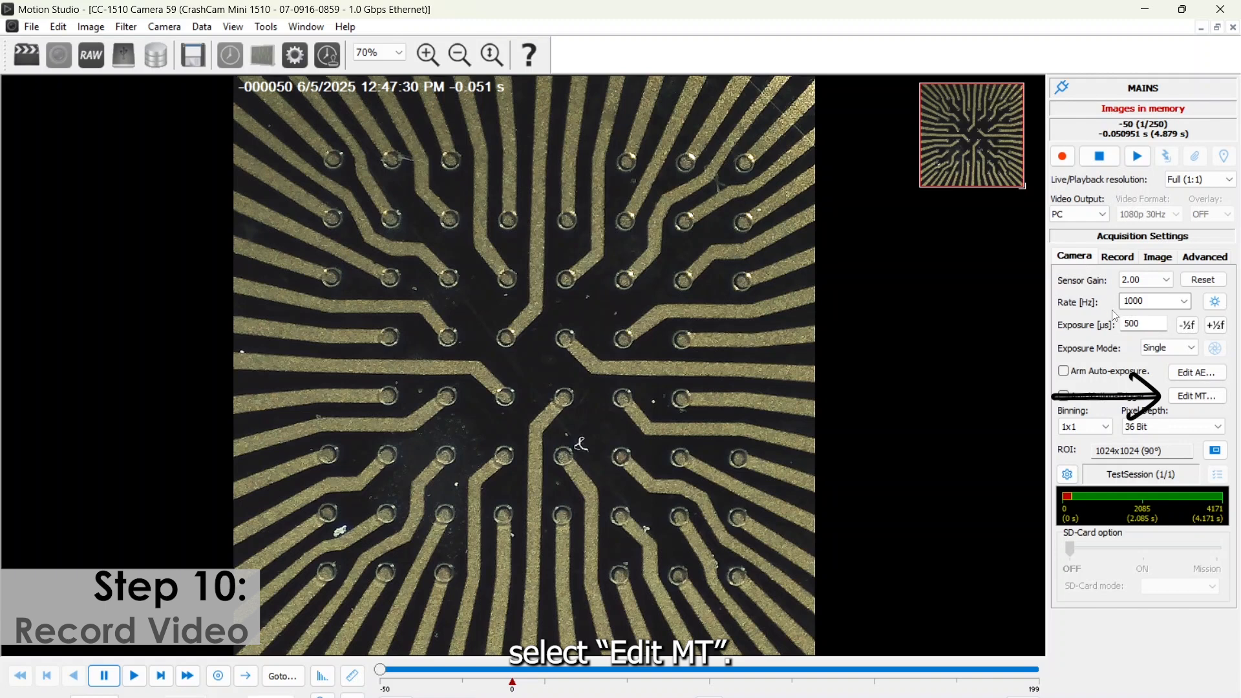
{"action": "left_click", "coordinate": [1176, 397]}
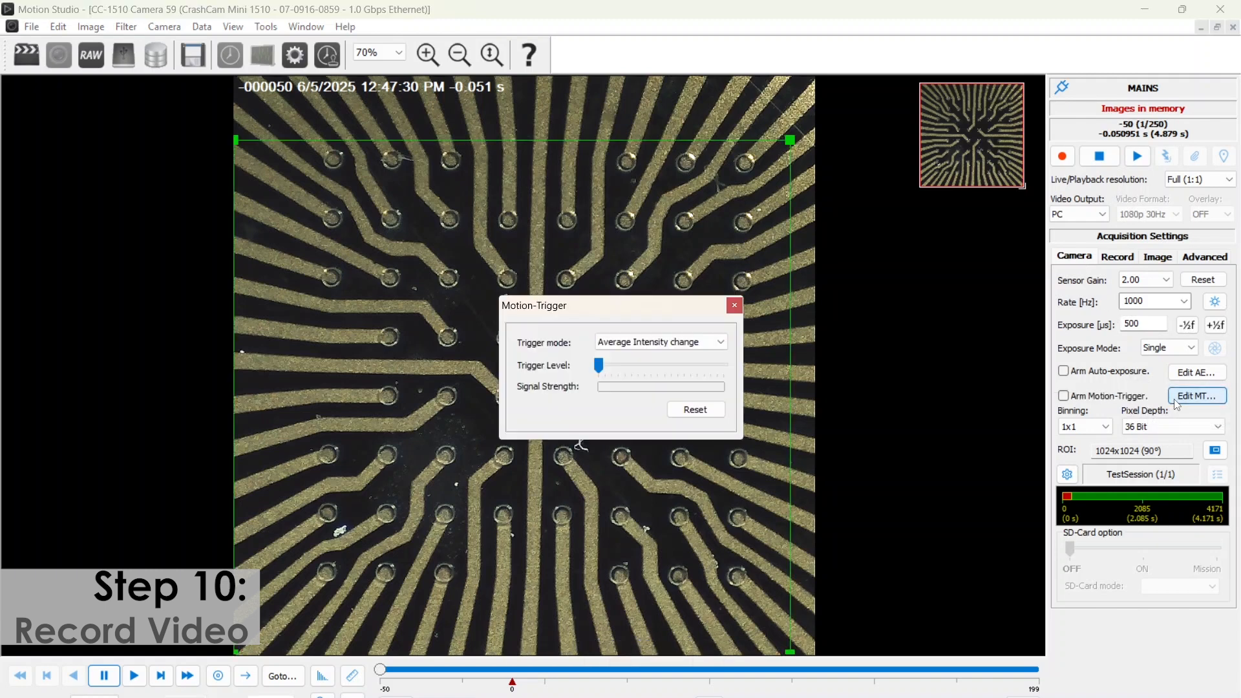
{"action": "left_click", "coordinate": [709, 340]}
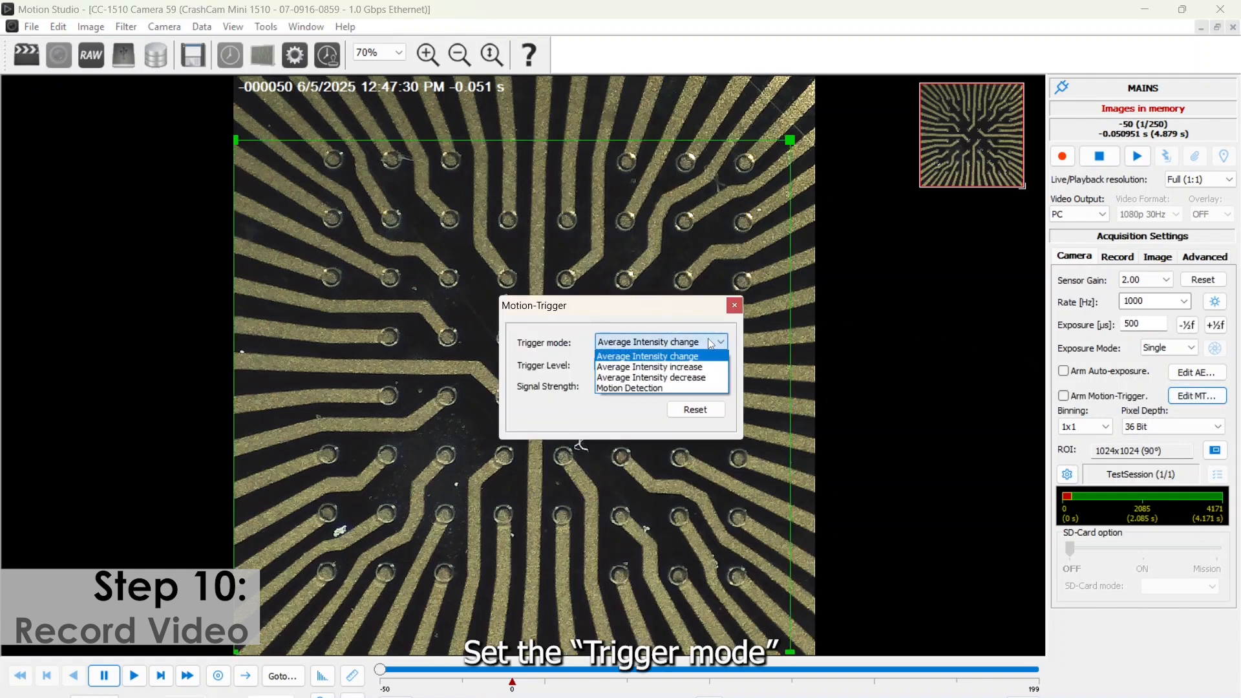
{"action": "left_click", "coordinate": [696, 388]}
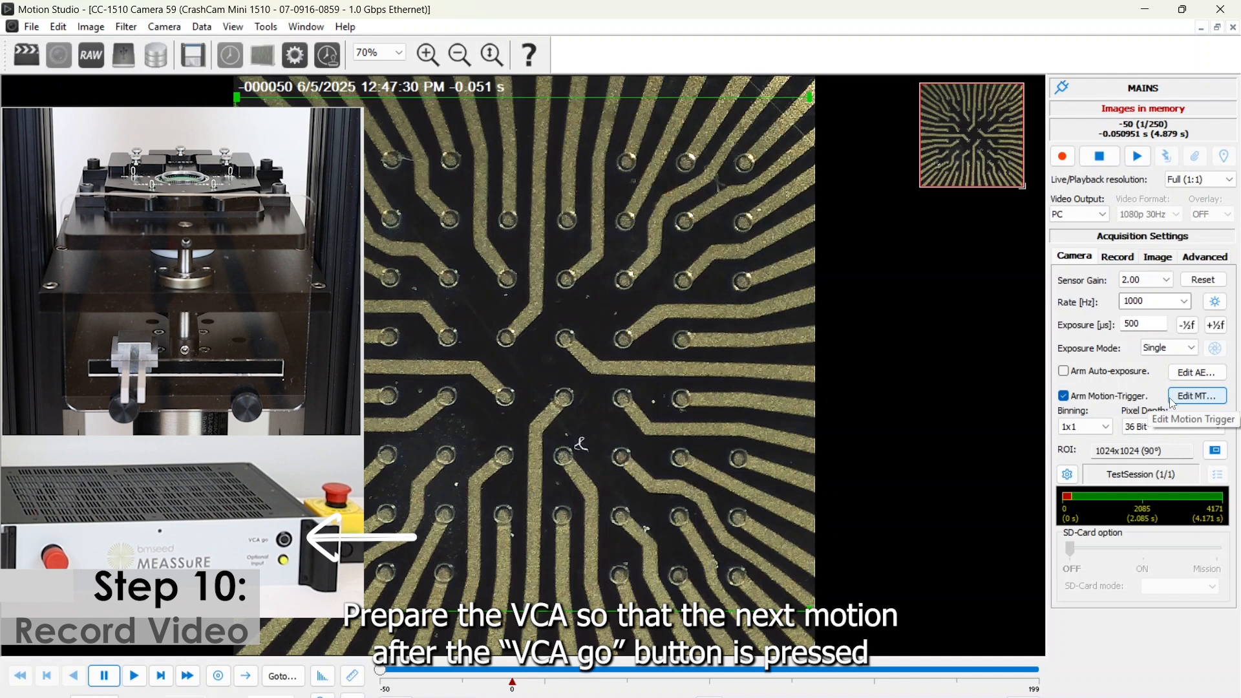
{"action": "left_click", "coordinate": [1066, 162]}
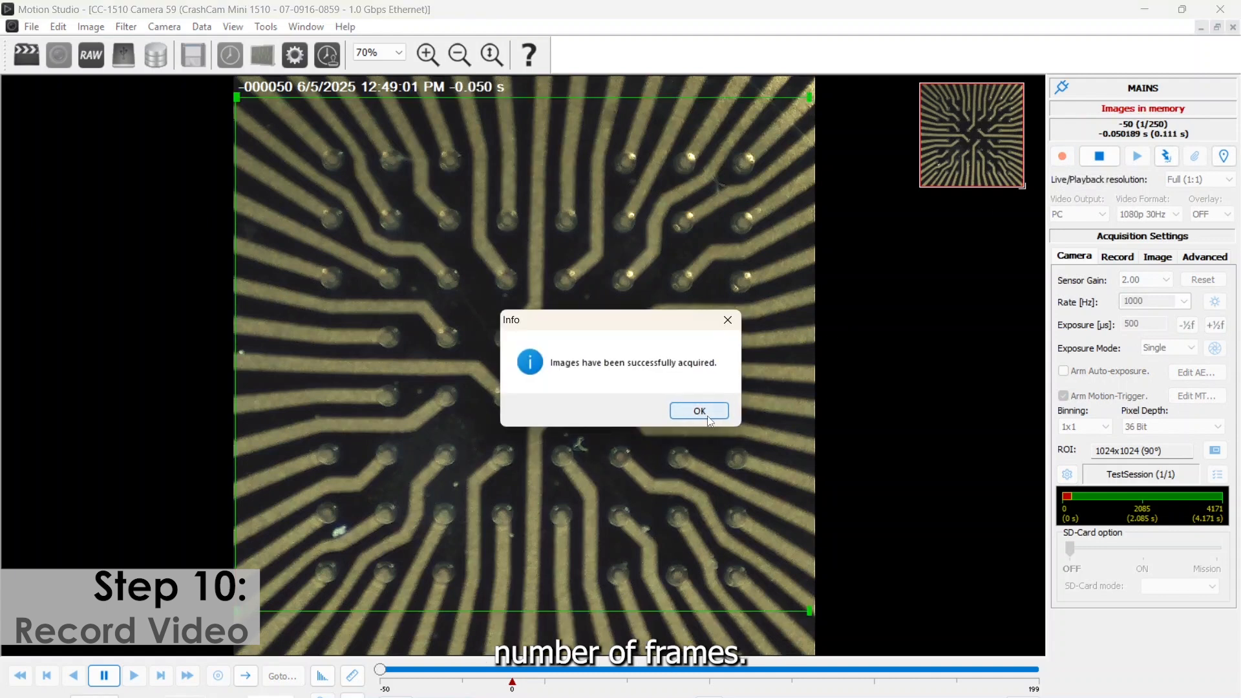
{"action": "left_click", "coordinate": [705, 413]}
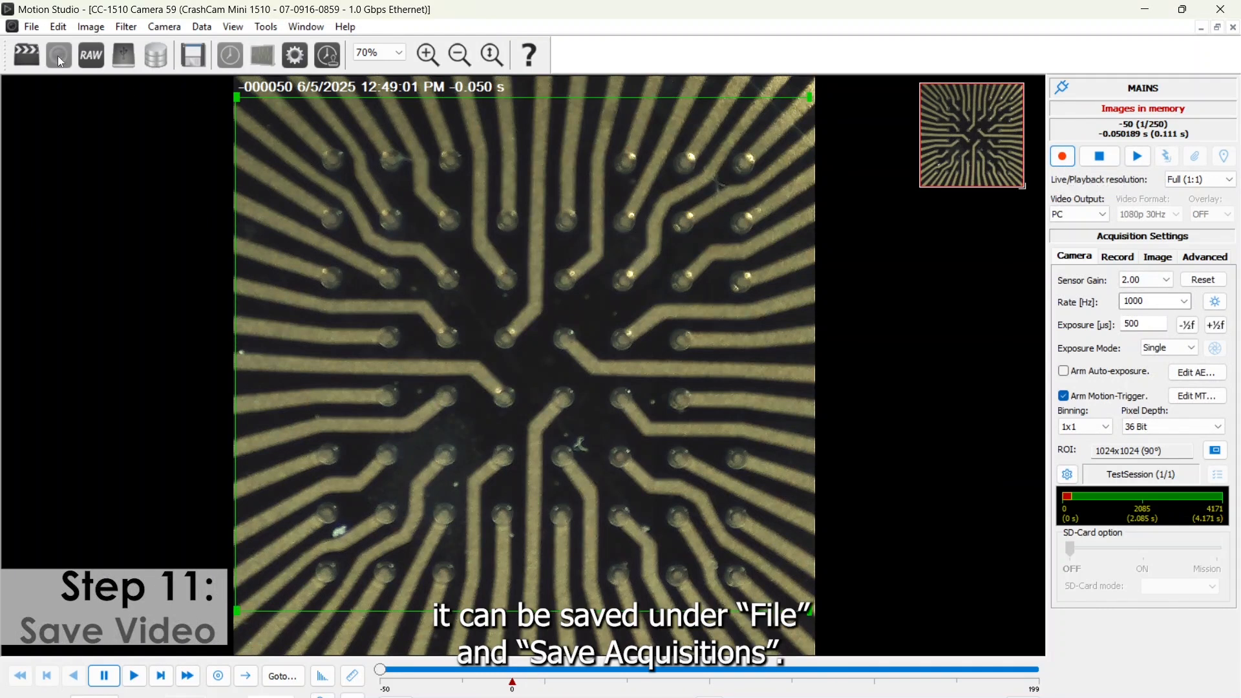
- Open the Save Acquisitions dialog, check the RAW download settings in the download options and accept them
{"action": "left_click", "coordinate": [31, 27]}
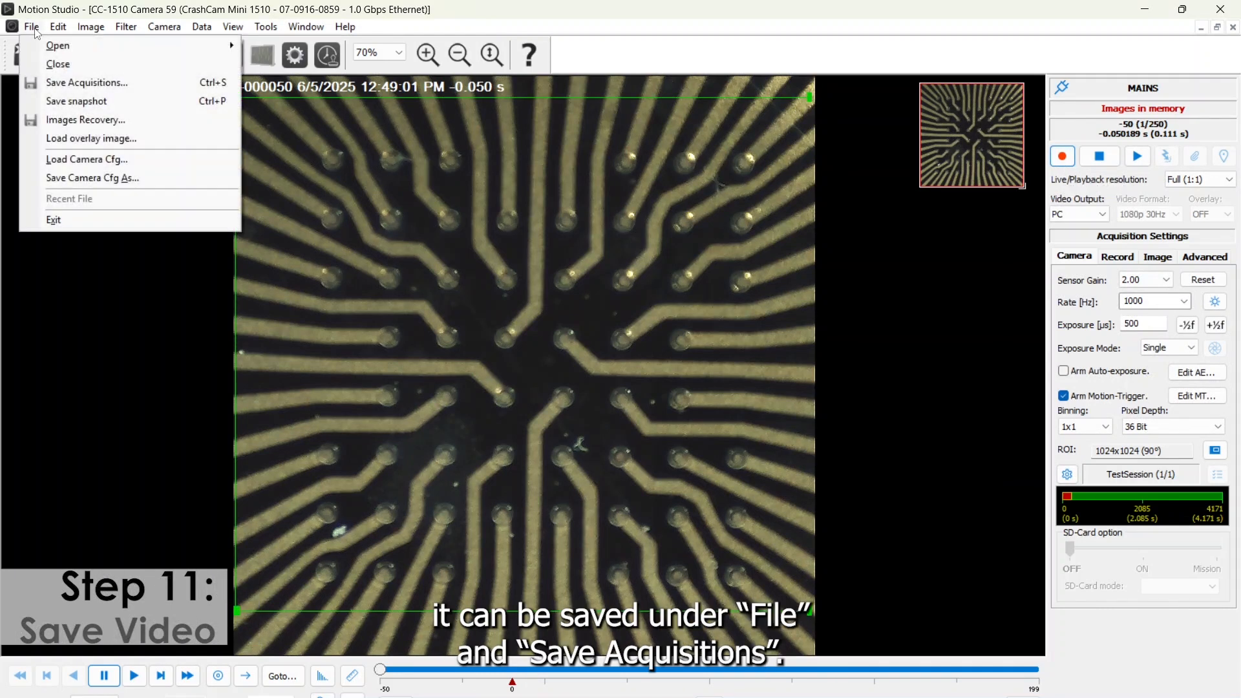
{"action": "left_click", "coordinate": [46, 84]}
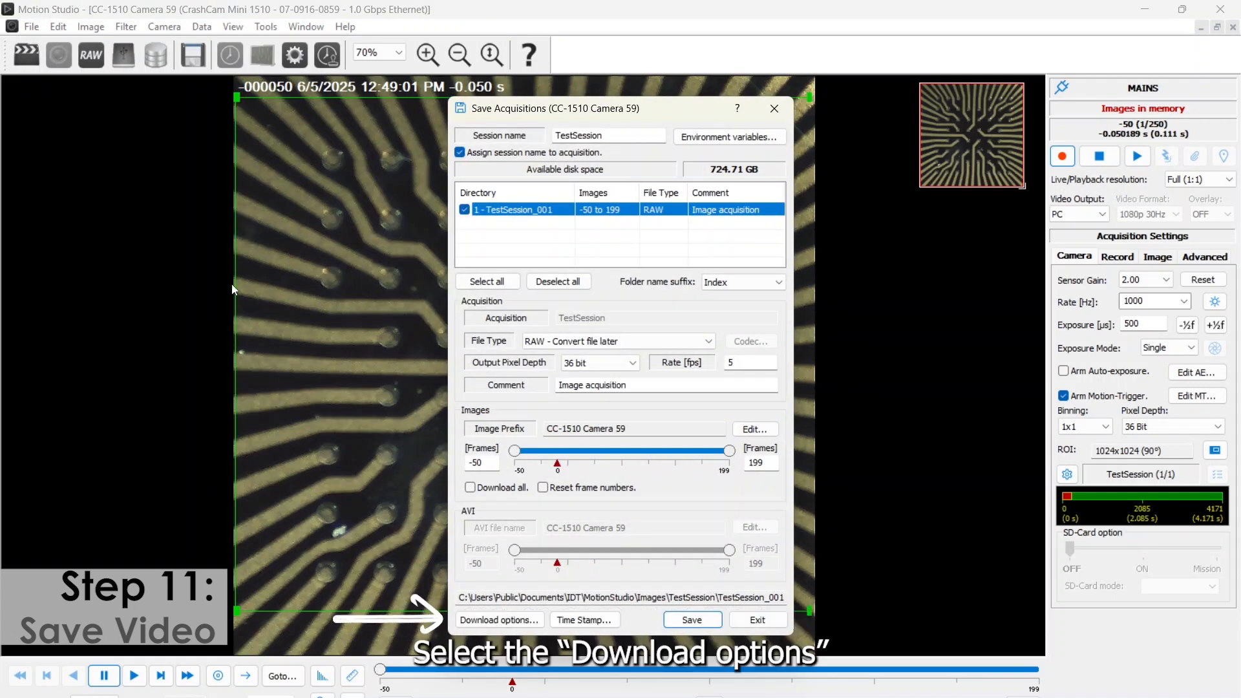
{"action": "left_click", "coordinate": [483, 622]}
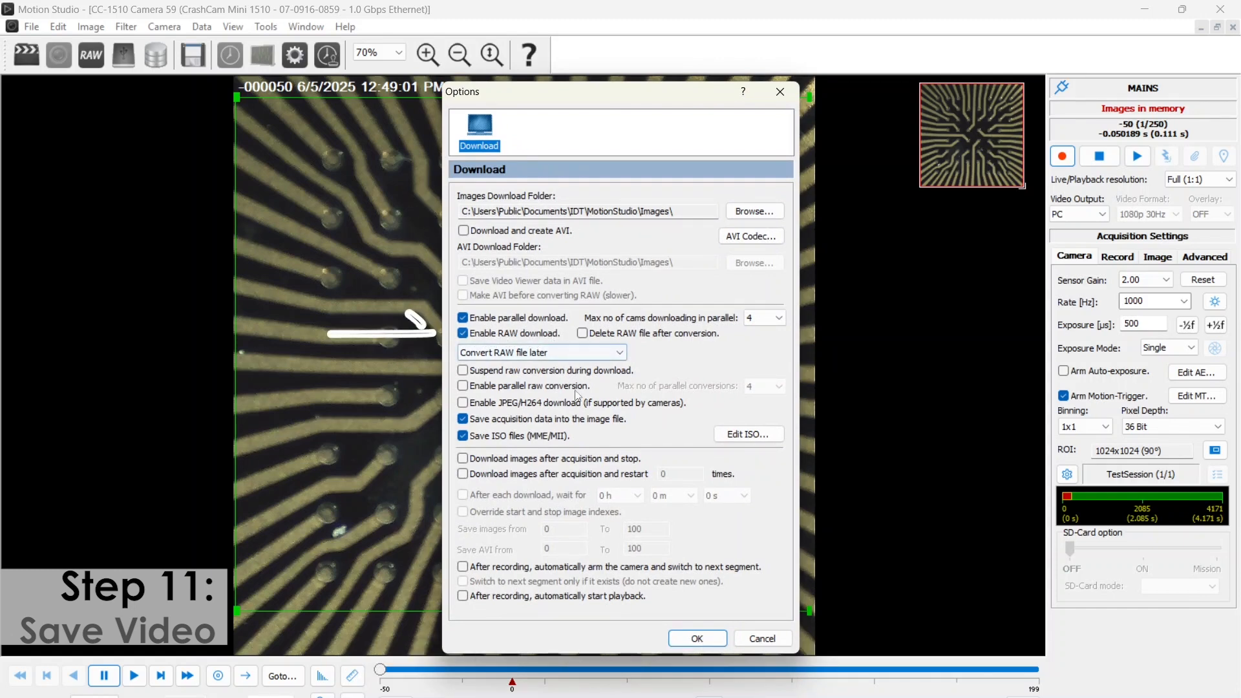
{"action": "left_click", "coordinate": [679, 639]}
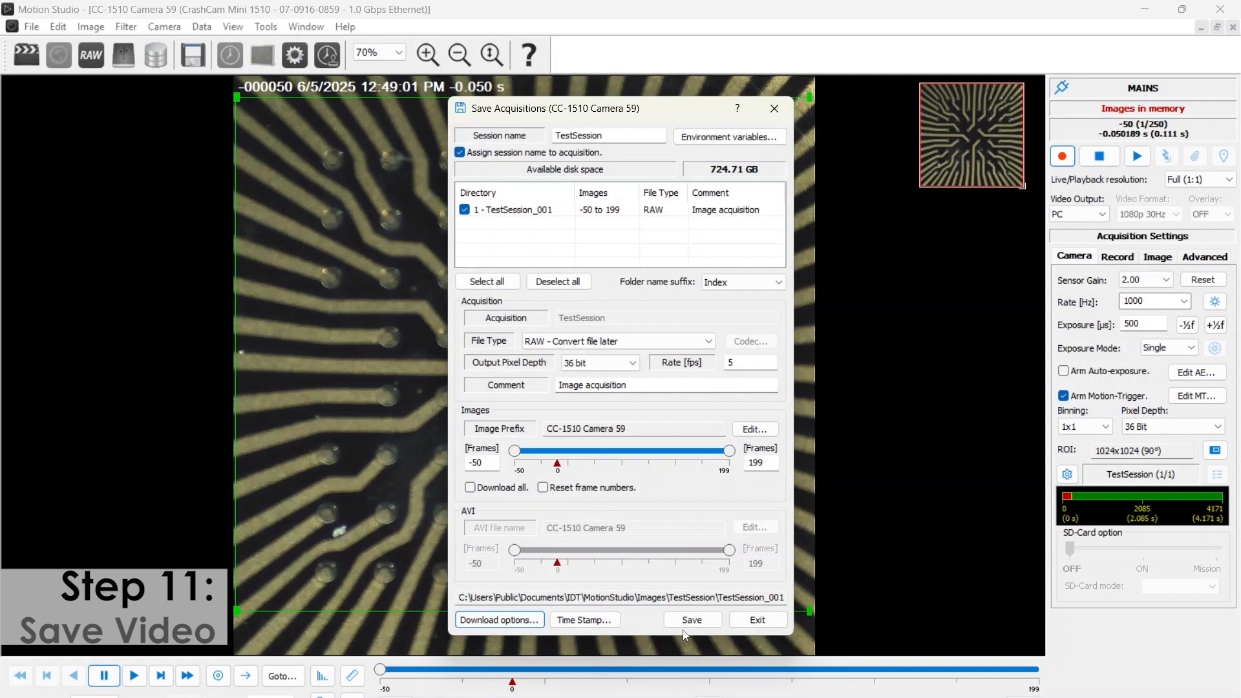
- Choose RAW - Convert file later as the acquisition's file type and select the session name for editing
{"action": "left_click", "coordinate": [709, 341]}
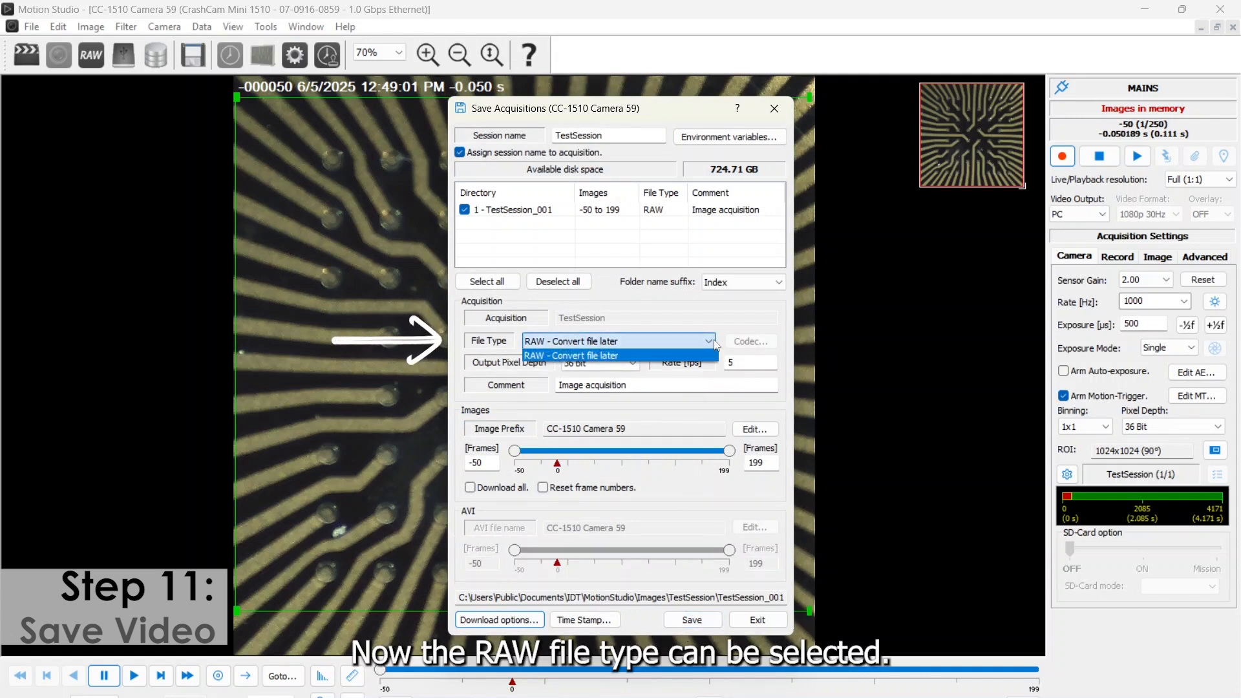
{"action": "left_click", "coordinate": [582, 358]}
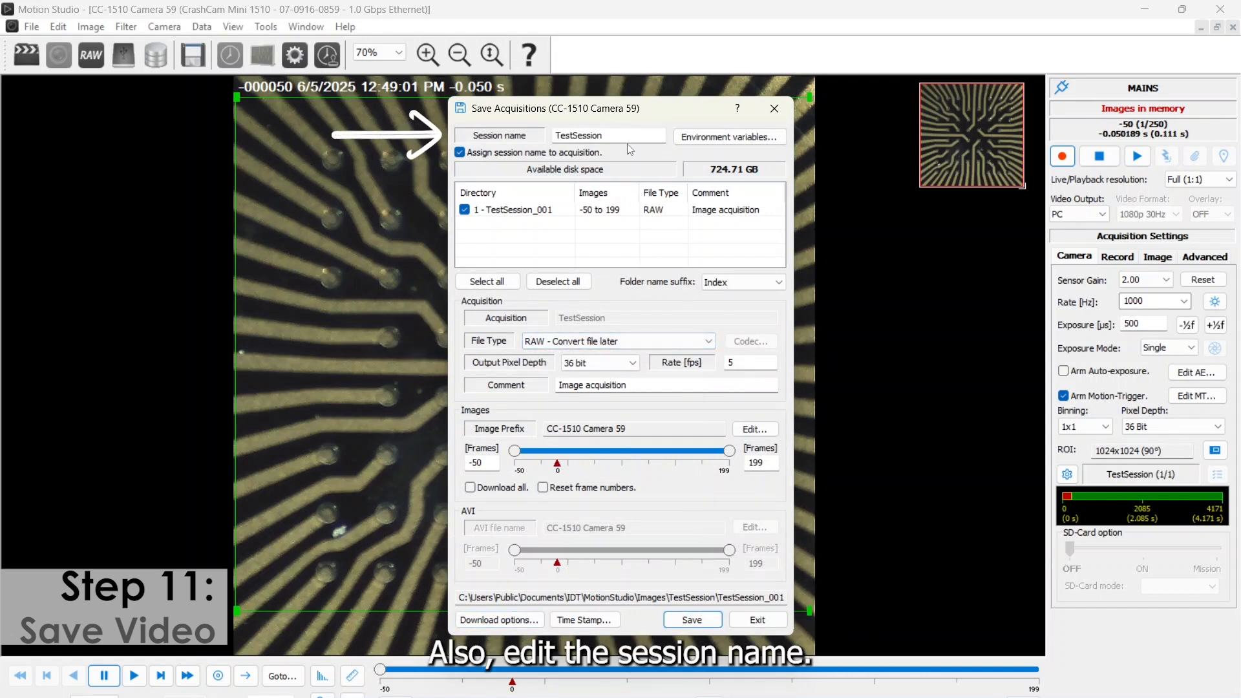
{"action": "left_click_drag", "start_coordinate": [610, 136], "coordinate": [542, 140]}
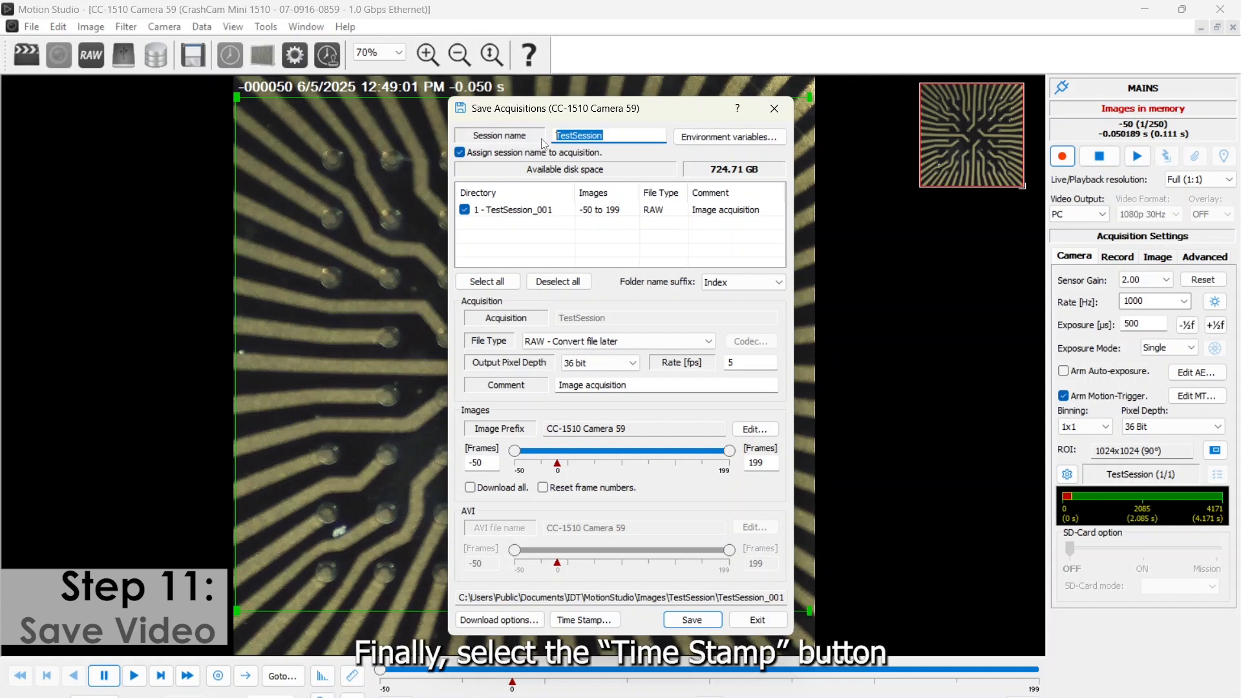
- Review and accept the time stamp configuration, and save the TestSession acquisition
{"action": "left_click", "coordinate": [562, 619]}
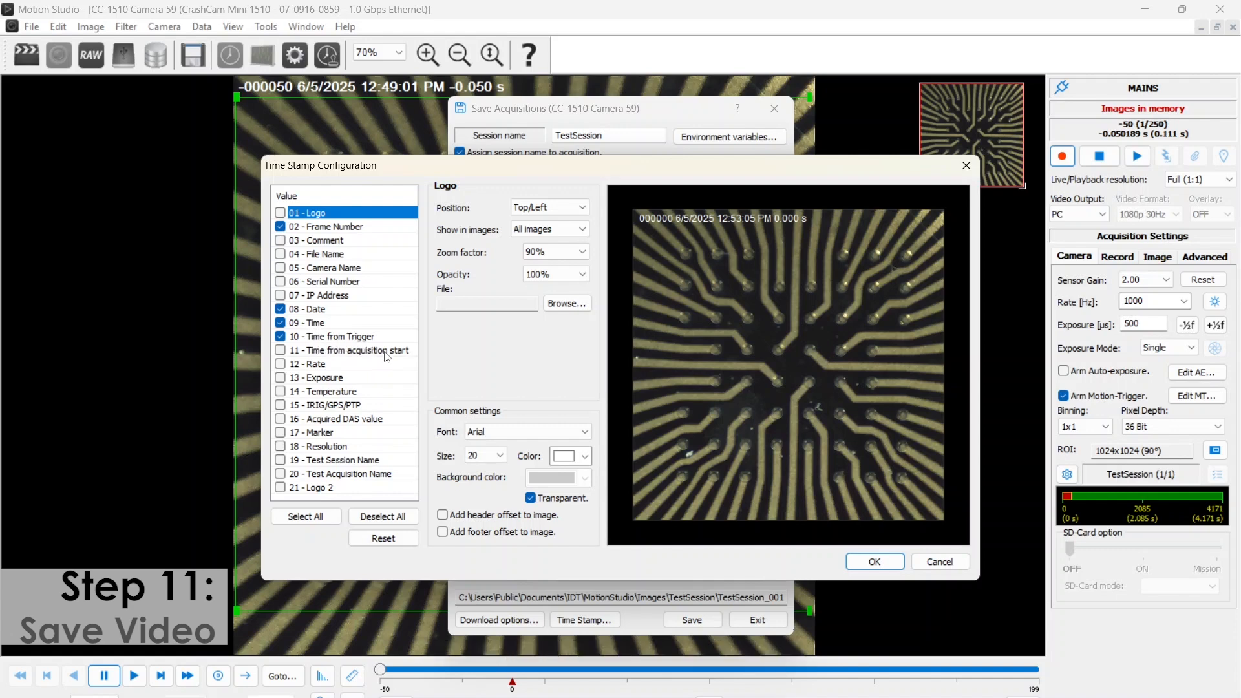
{"action": "left_click", "coordinate": [853, 561]}
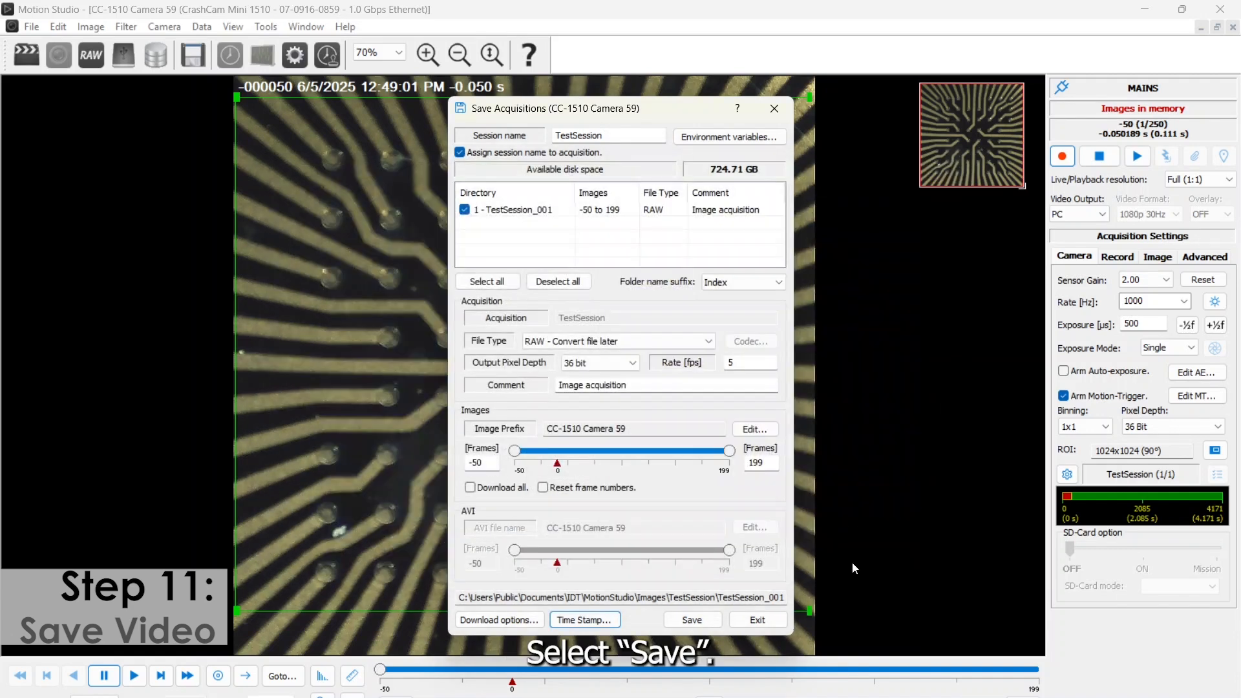
{"action": "left_click", "coordinate": [692, 620]}
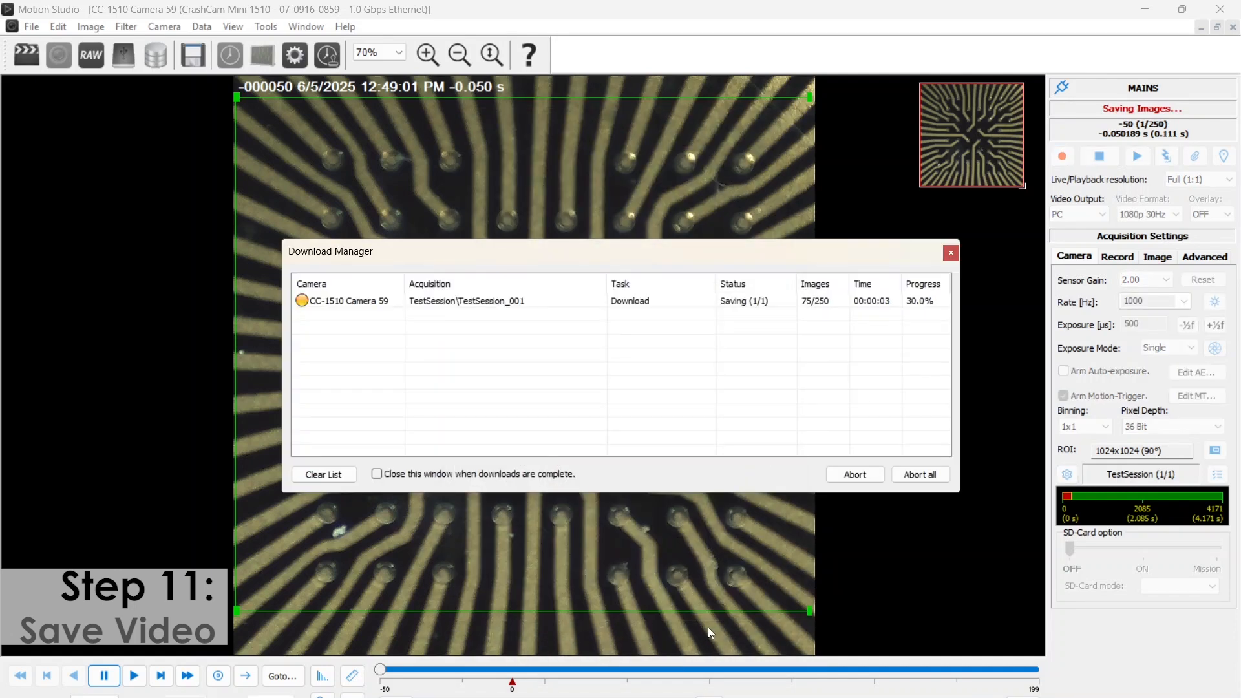